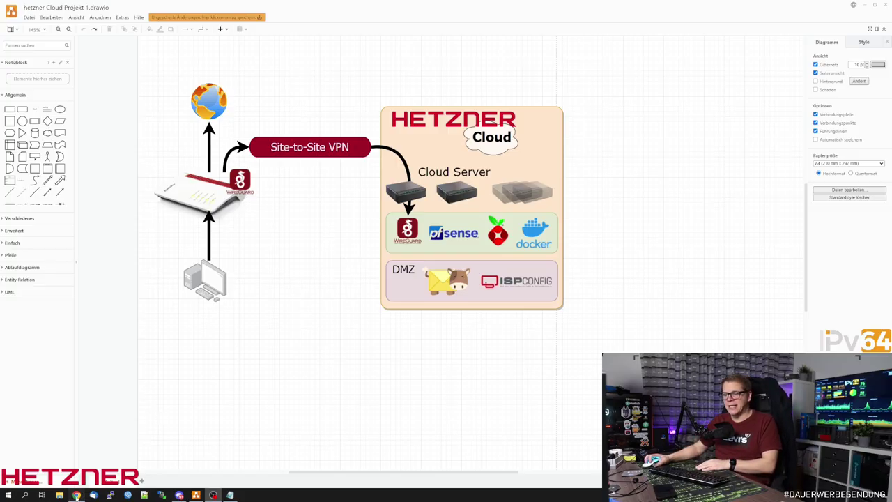
# Bring the Hetzner Cloud Console, showing the project's empty Servers page, in front of draw.io.
pyautogui.click(76, 494)
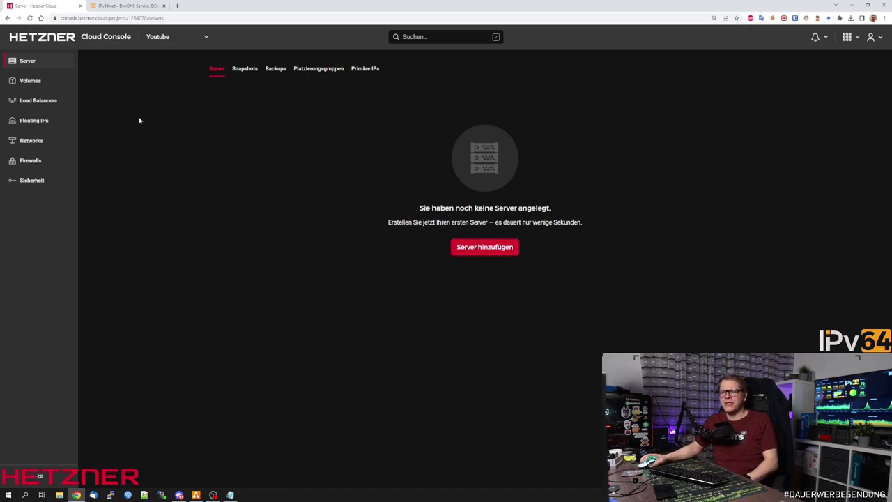
# From the Networks page, start a new network with defaults network-1, eu-central, 10.0.0.0/16.
pyautogui.click(37, 142)
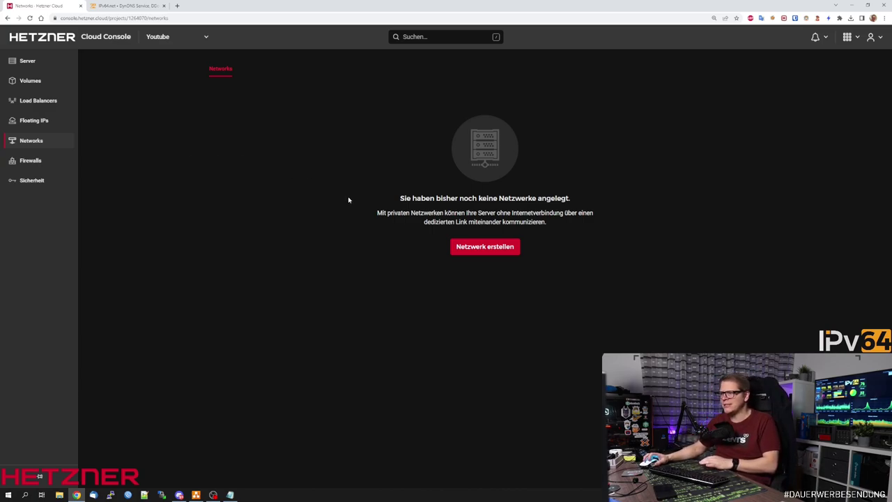
pyautogui.click(468, 248)
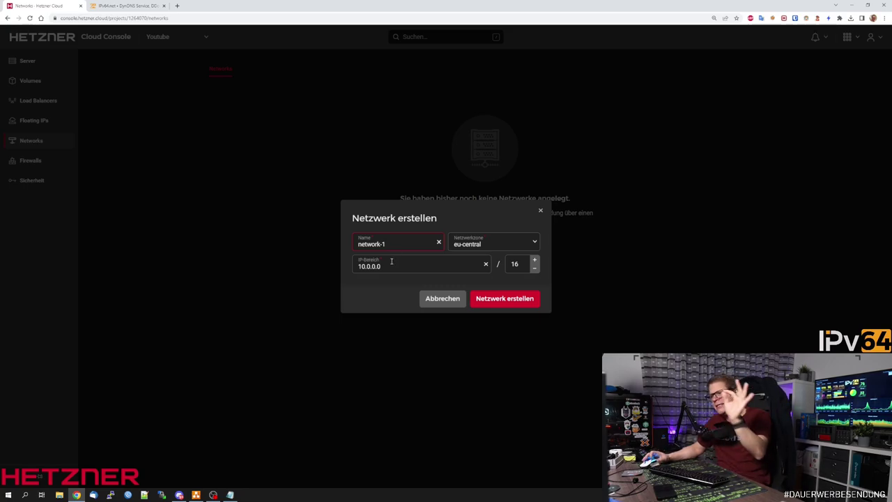
# Create the network CloudNetwork with IP range 10.100.0.0/16 in eu-central.
pyautogui.click(392, 270)
pyautogui.press('BackSpace')
pyautogui.press('BackSpace')
pyautogui.press('BackSpace')
pyautogui.press('BackSpace')
pyautogui.press('BackSpace')
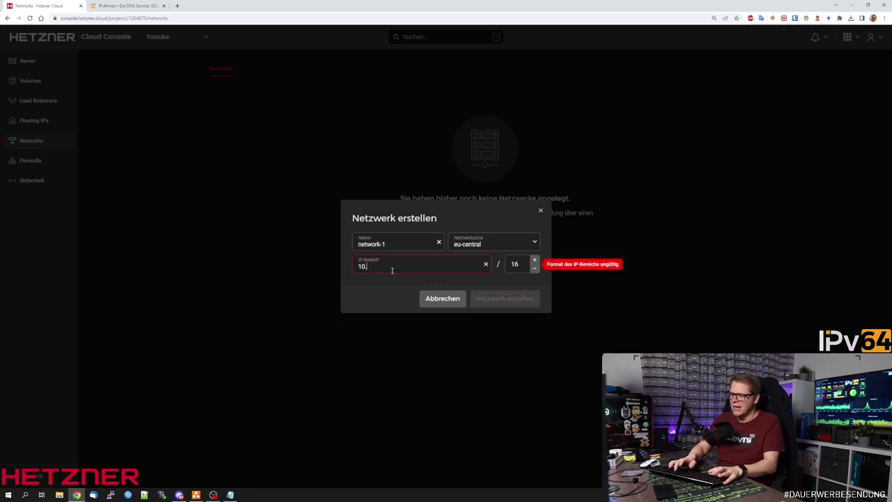
pyautogui.write('100.')
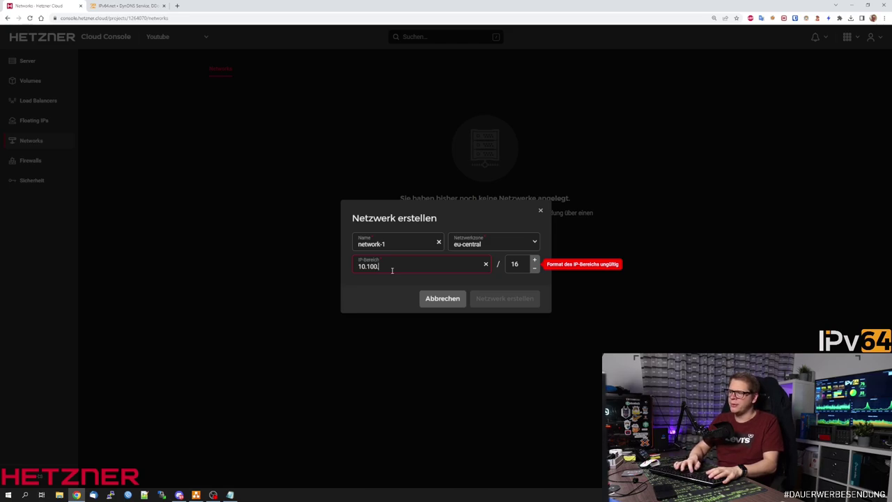
pyautogui.write('0.0')
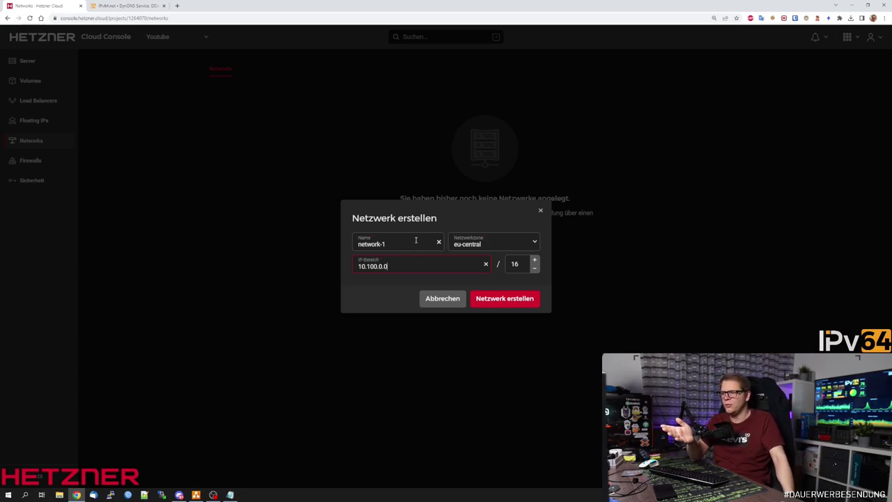
pyautogui.moveTo(388, 266); pyautogui.dragTo(379, 266)
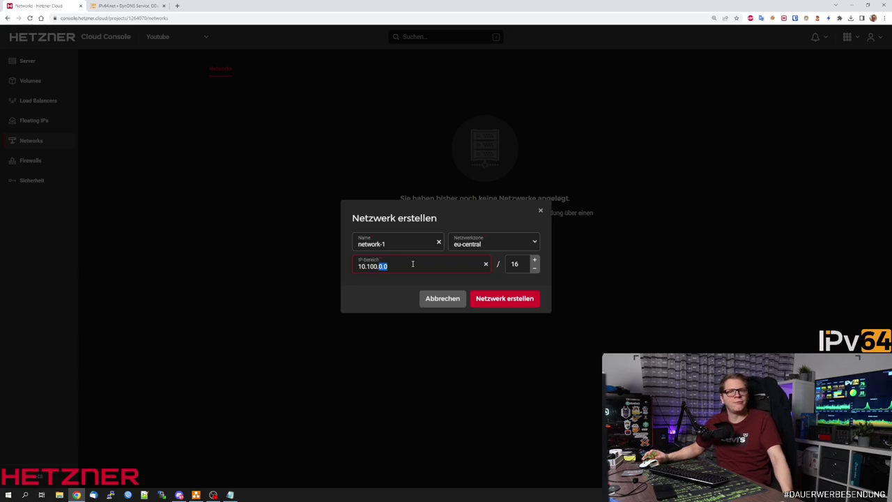
pyautogui.moveTo(387, 244); pyautogui.dragTo(325, 238)
pyautogui.write('CloudN')
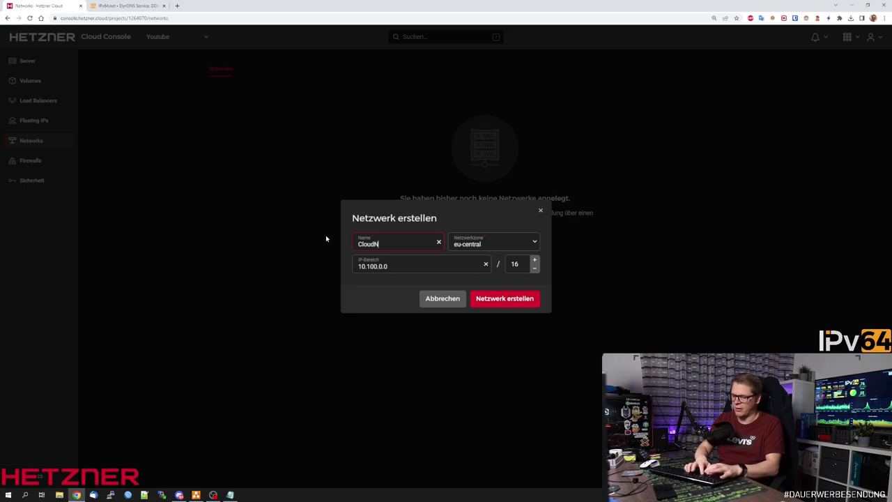
pyautogui.write('etwork')
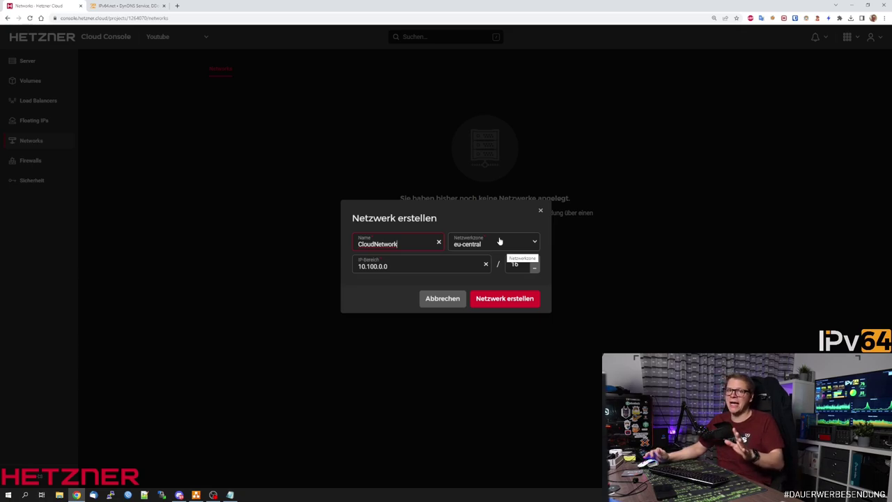
pyautogui.click(410, 266)
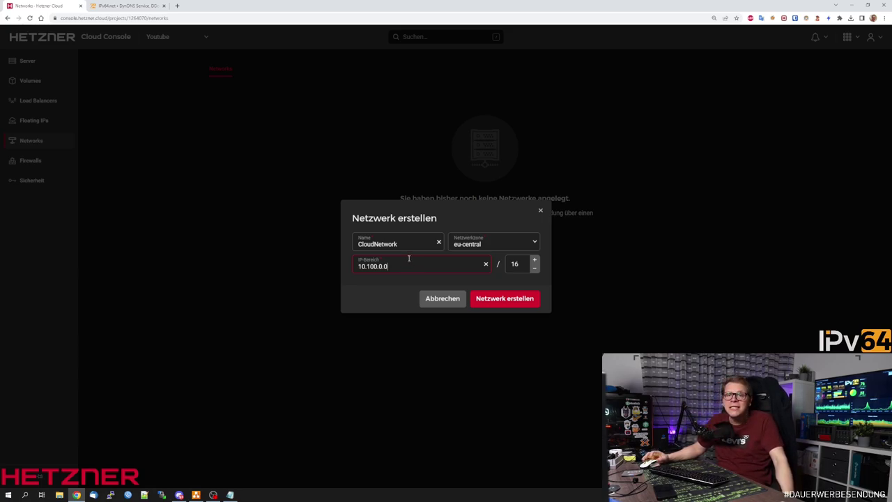
pyautogui.click(496, 299)
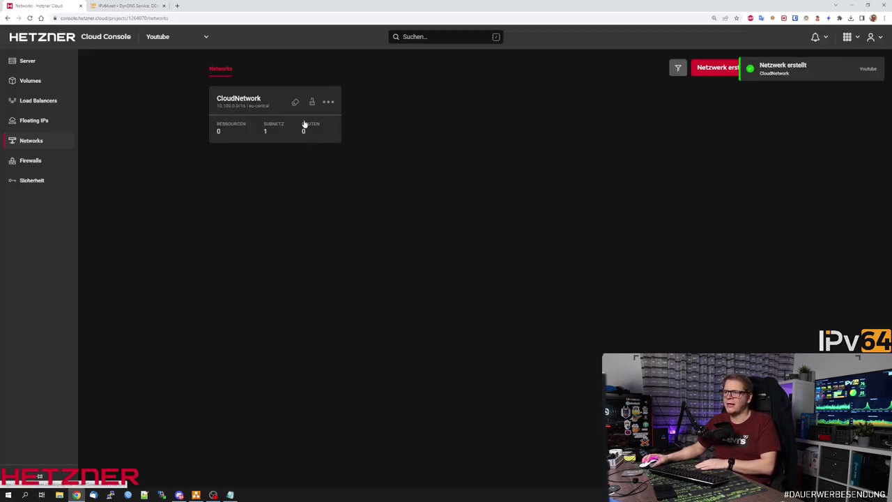
# Review CloudNetwork's 10.100.0.0/24 subnet against the draw.io diagram, then return to the server list.
pyautogui.click(236, 108)
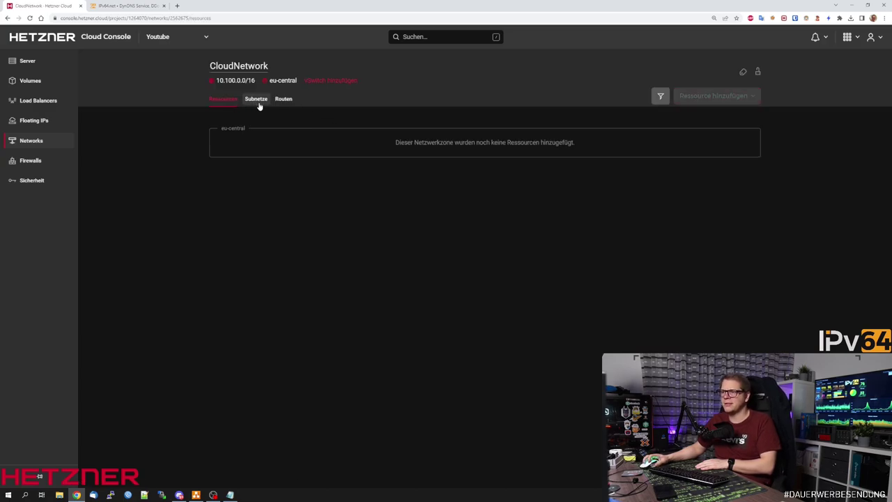
pyautogui.click(256, 99)
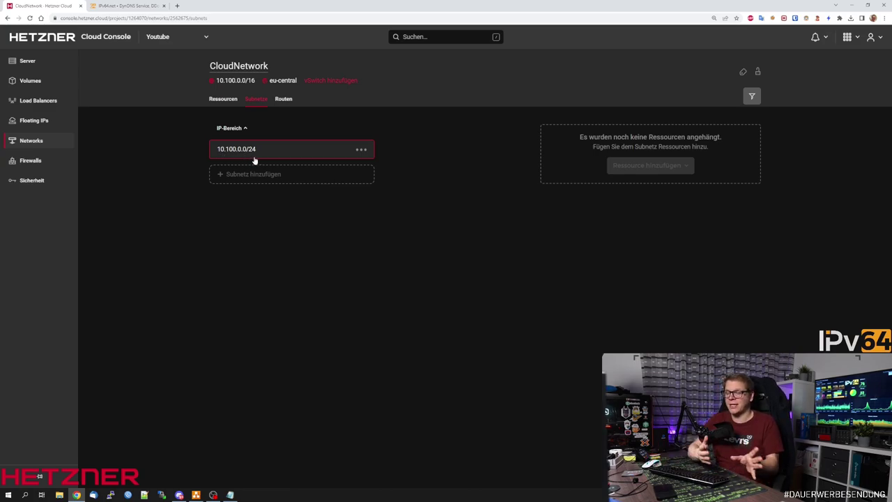
pyautogui.click(196, 494)
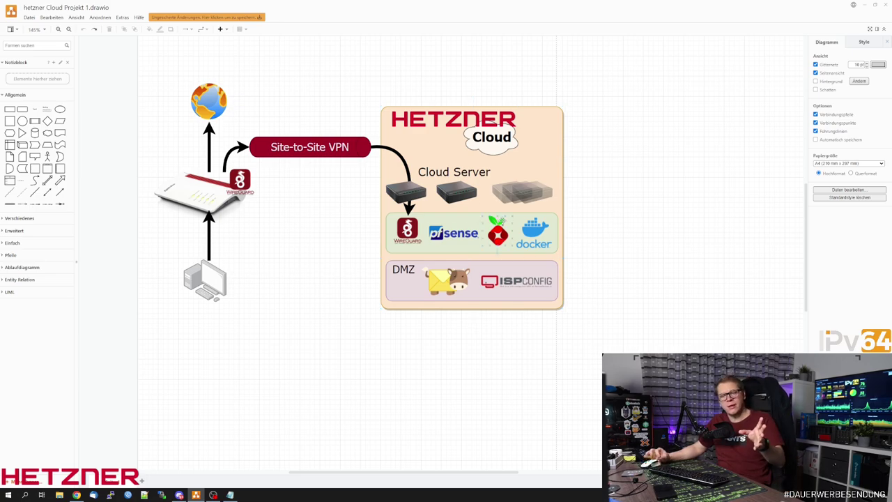
pyautogui.click(864, 5)
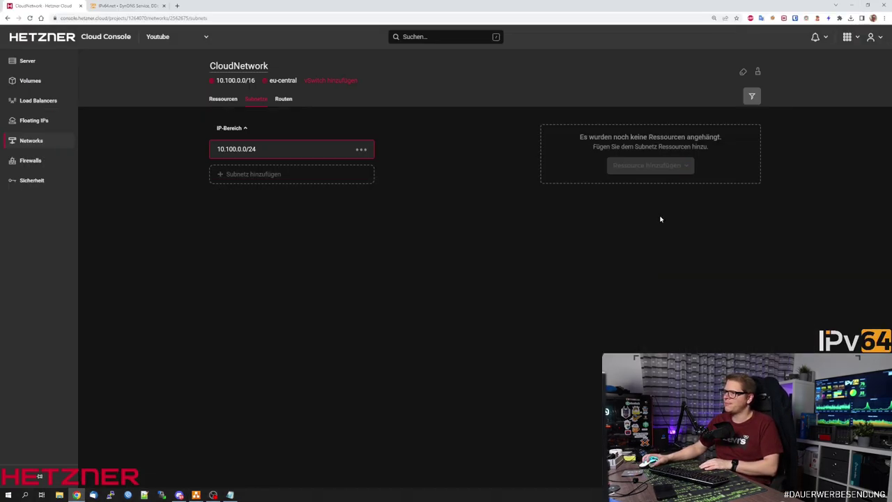
pyautogui.click(27, 60)
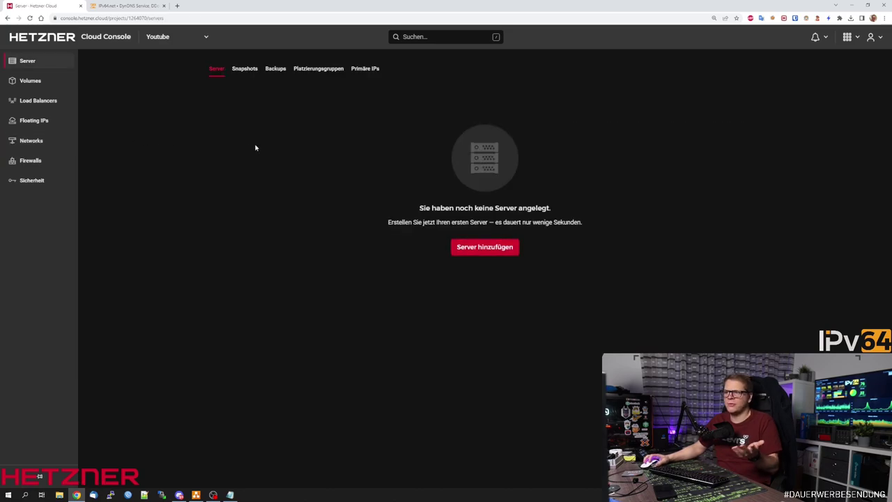
# Start a new server in Nürnberg with the Debian 11 image and the Standard CX11 type.
pyautogui.click(494, 248)
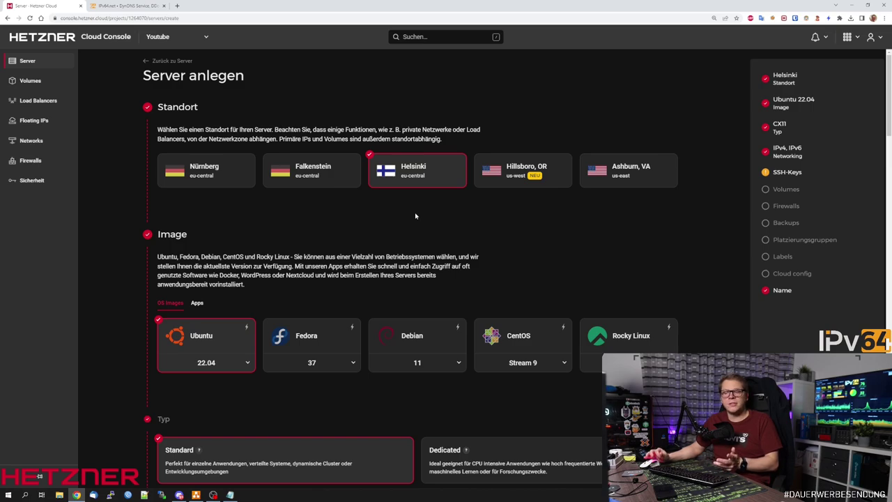
pyautogui.click(210, 169)
pyautogui.click(417, 345)
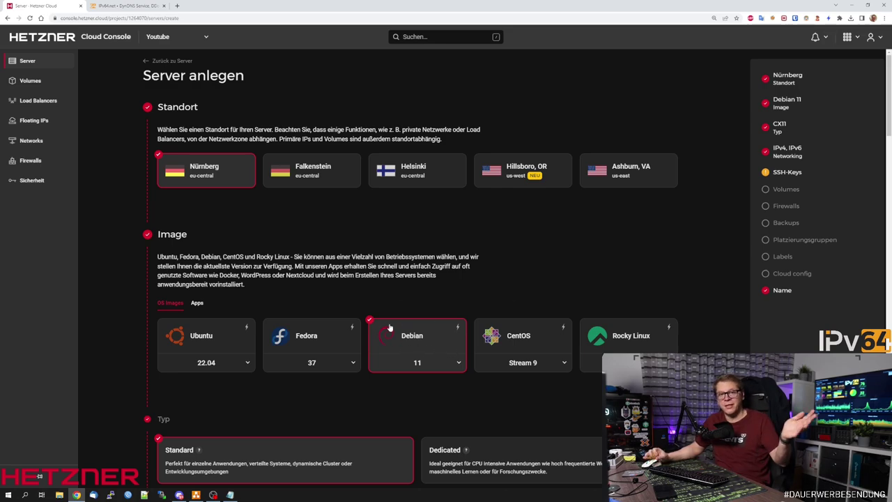
pyautogui.click(198, 303)
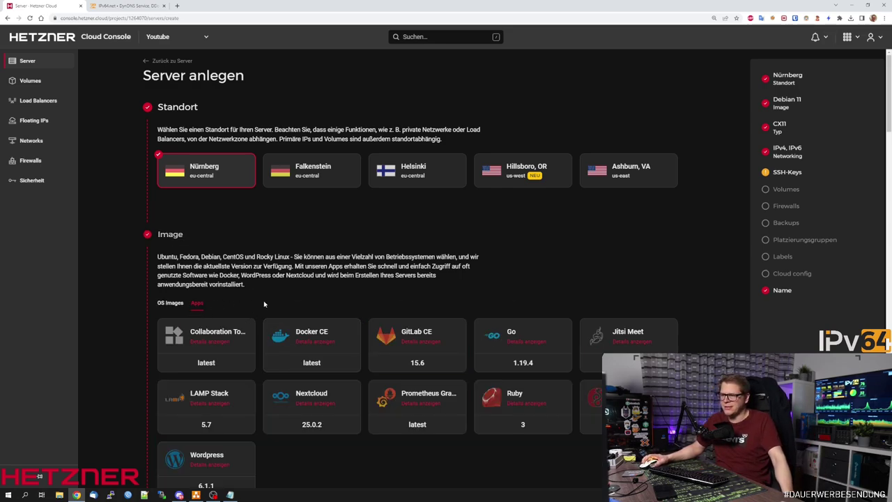
pyautogui.scroll(-2, 264, 304)
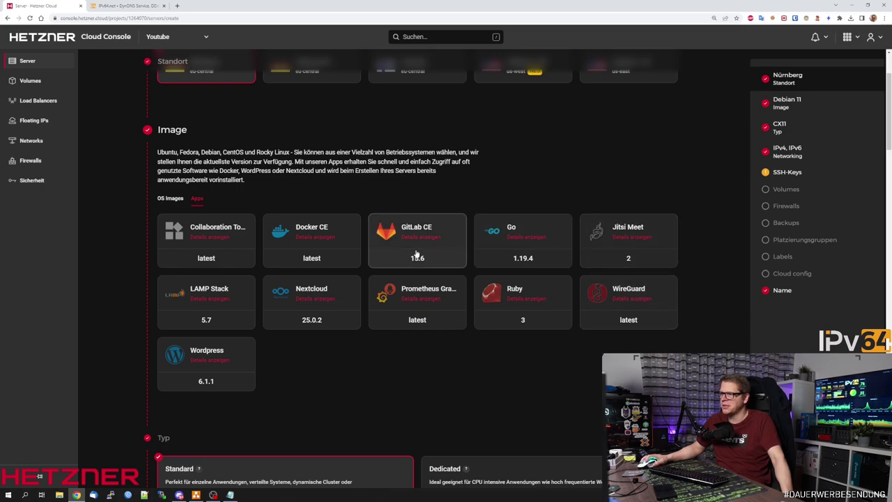
pyautogui.click(177, 199)
pyautogui.scroll(2, 407, 244)
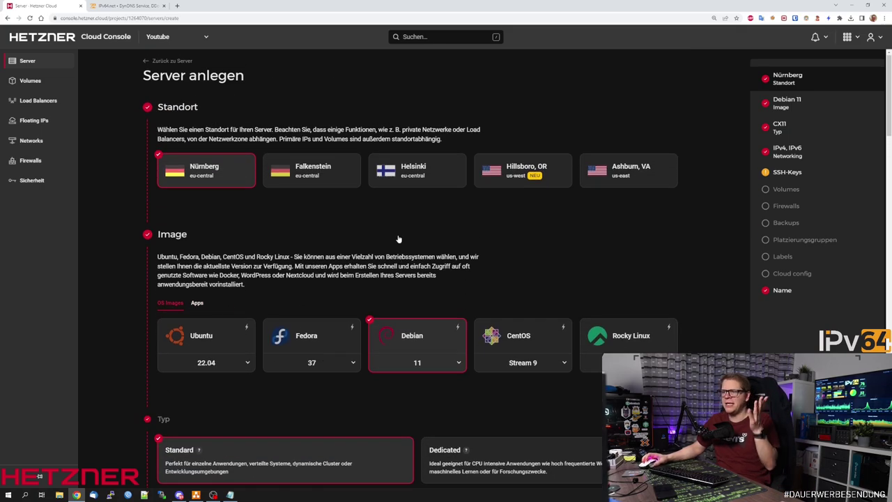
pyautogui.scroll(-5, 398, 239)
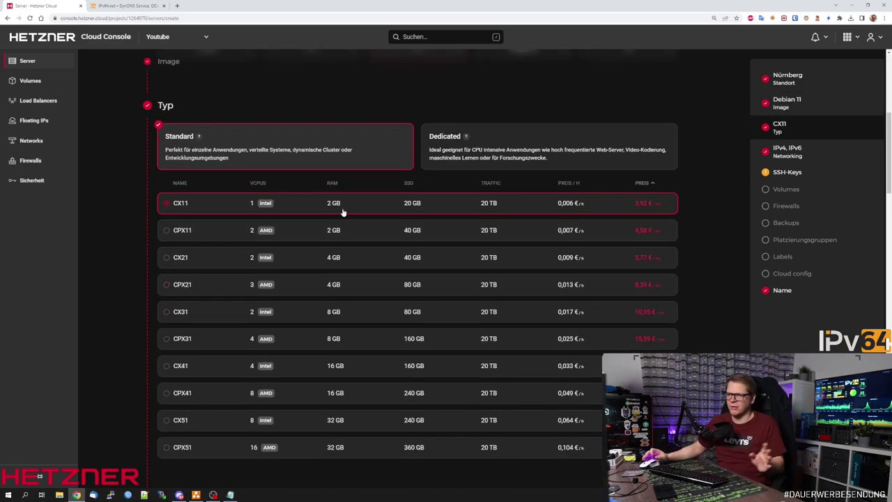
pyautogui.scroll(-1, 342, 212)
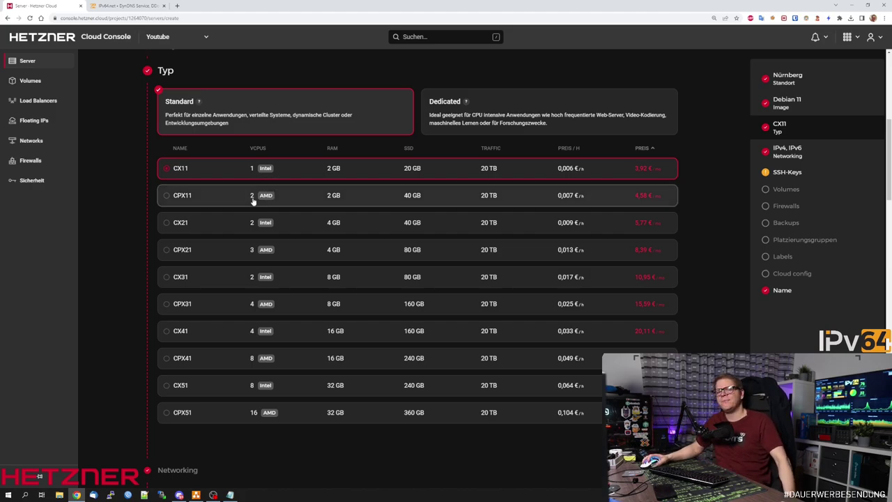
pyautogui.moveTo(273, 200)
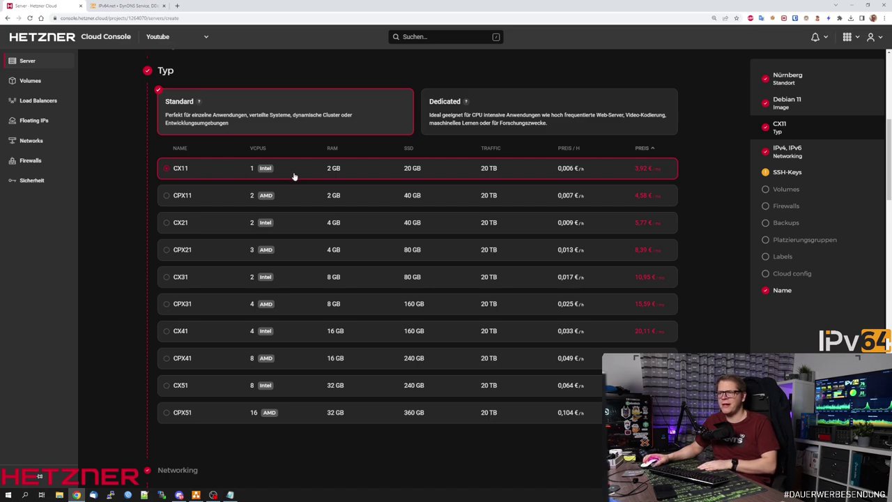
pyautogui.scroll(-1, 368, 167)
pyautogui.scroll(-5, 369, 168)
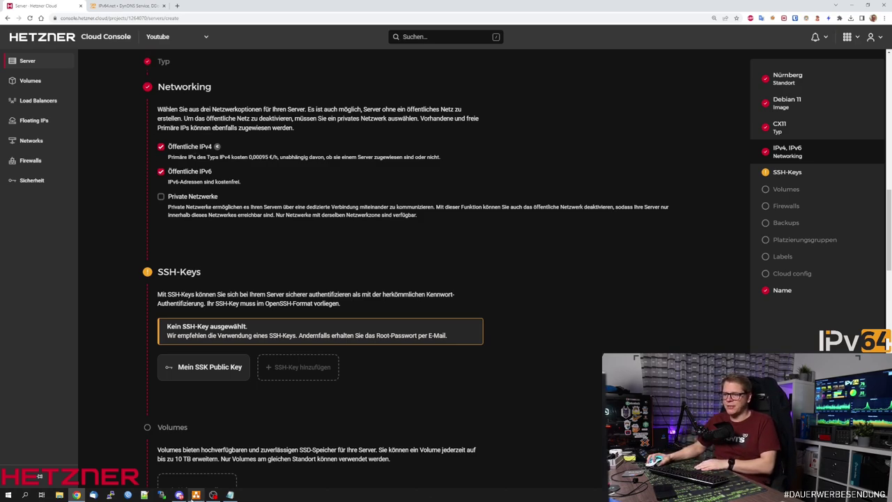
# Consult the network diagram in draw.io and return to the server form in Chrome.
pyautogui.click(196, 495)
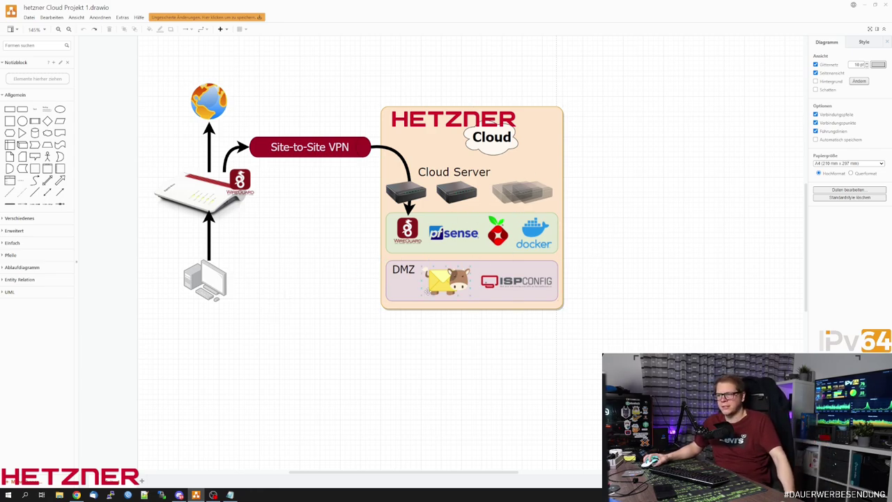
pyautogui.moveTo(77, 495)
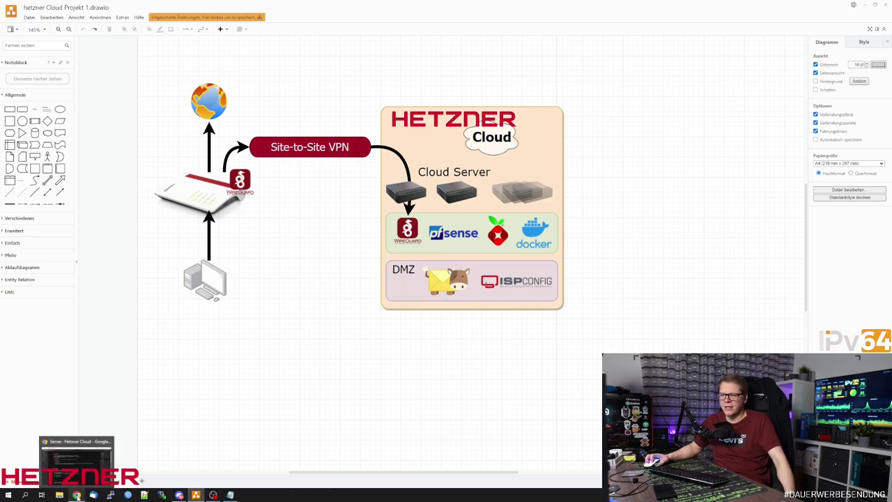
pyautogui.click(76, 479)
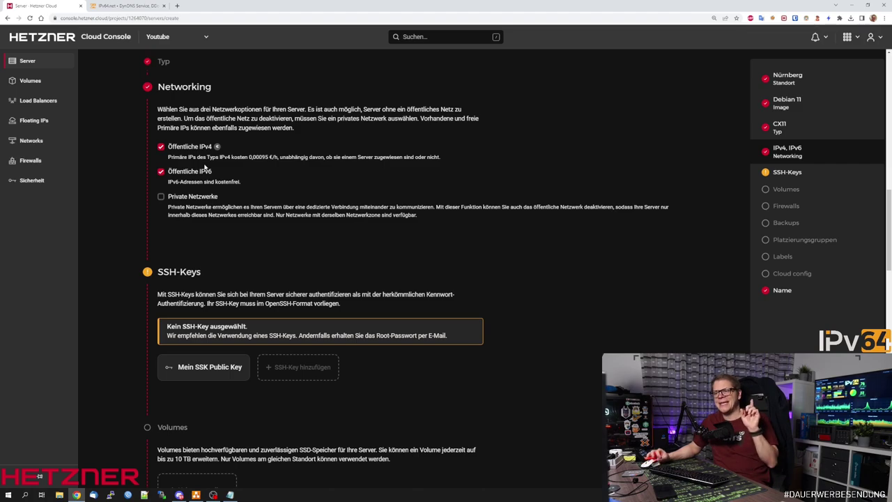
# Leave Private Netzwerke unticked so the server keeps only public IPv4 and IPv6.
pyautogui.click(187, 198)
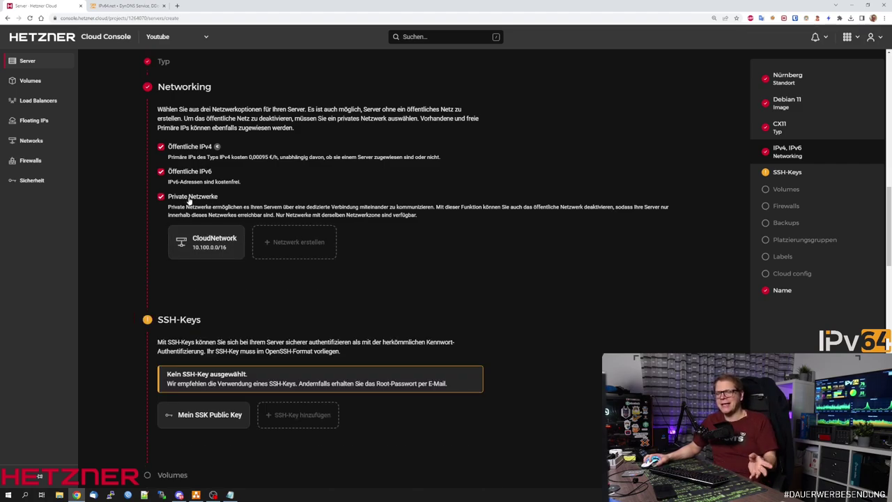
pyautogui.click(188, 198)
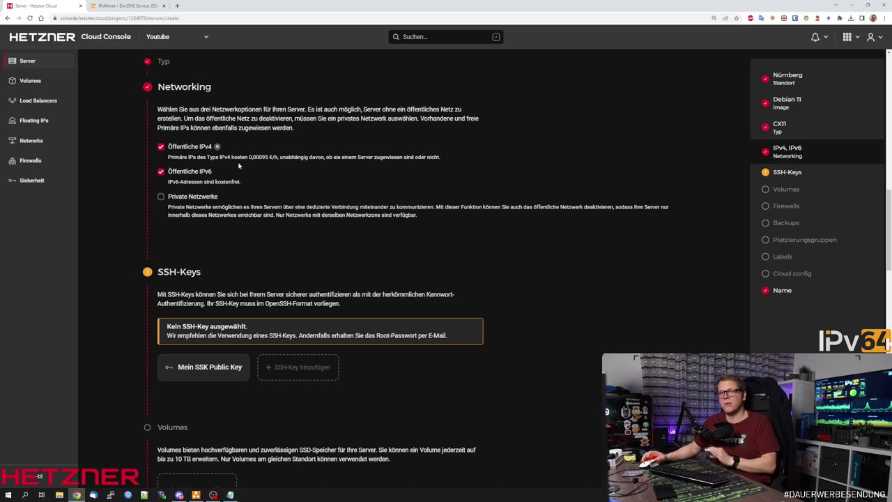
pyautogui.scroll(-1, 239, 165)
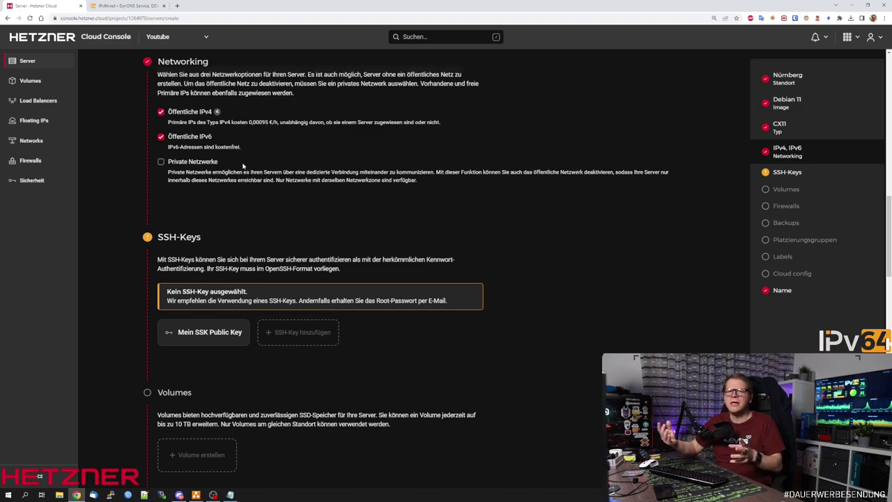
pyautogui.scroll(-1, 243, 166)
# Select the SSH key 'Mein SSK Public Key' for the new server.
pyautogui.click(204, 269)
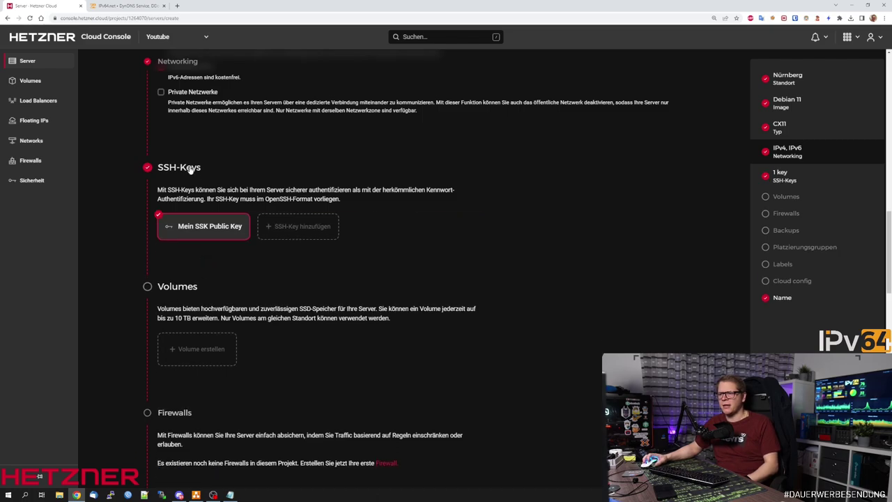
pyautogui.scroll(-1, 350, 202)
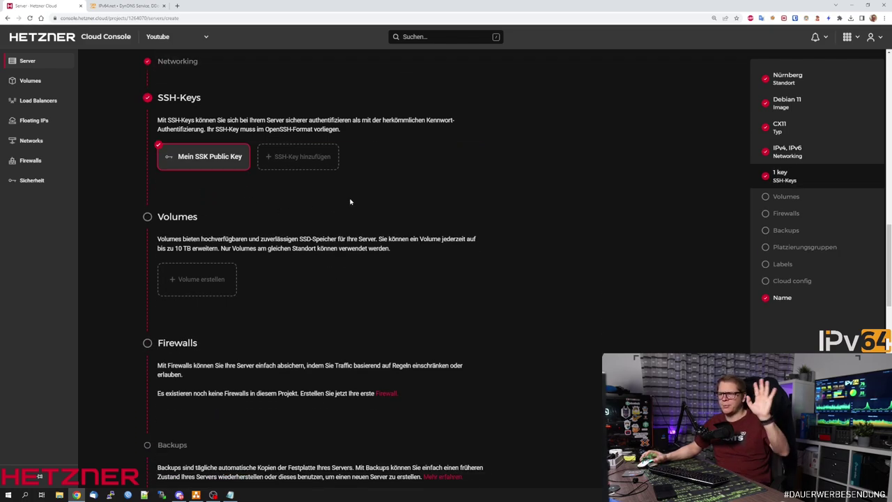
pyautogui.scroll(-2, 350, 201)
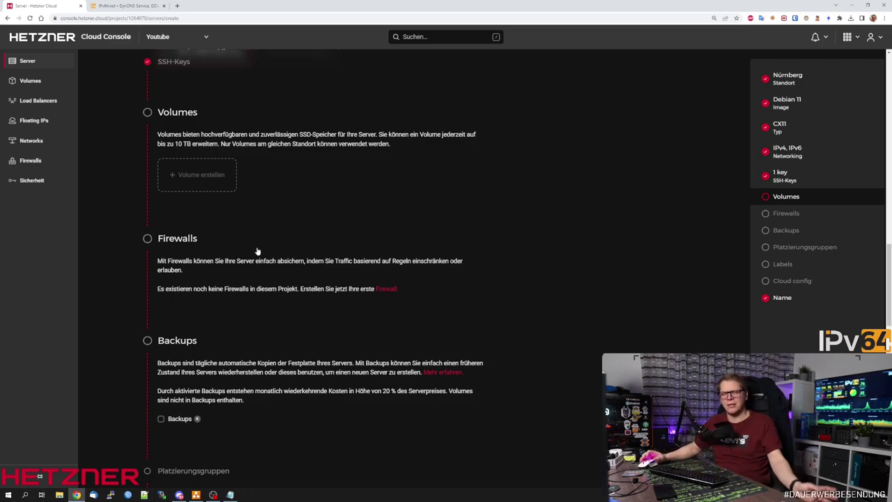
pyautogui.scroll(-3, 256, 250)
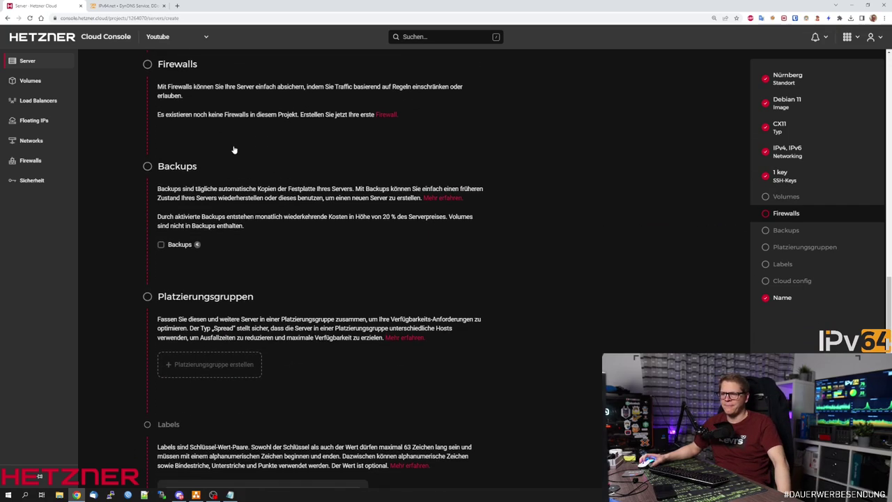
pyautogui.scroll(-5, 233, 198)
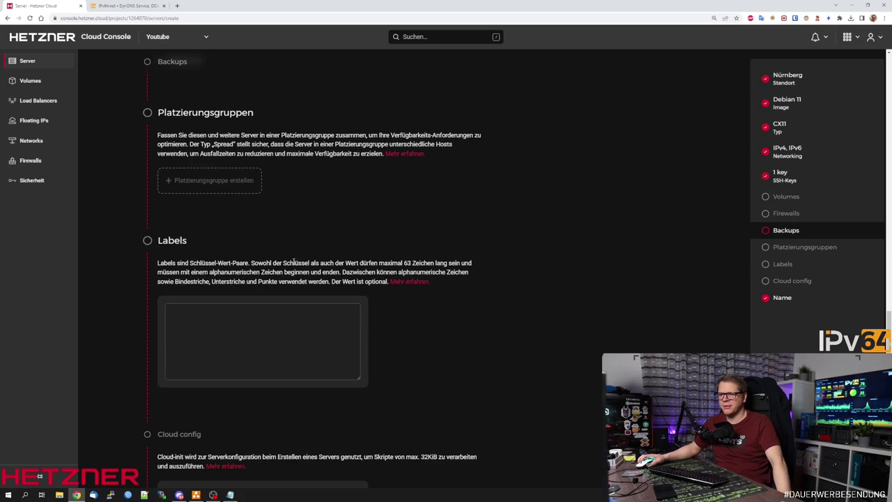
pyautogui.scroll(-2, 247, 262)
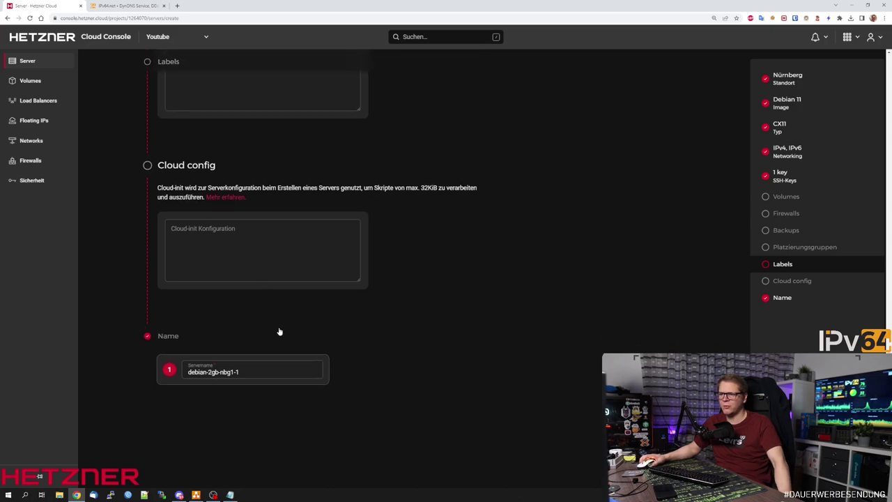
pyautogui.scroll(-2, 279, 355)
# Name the server pfsense01 and create it.
pyautogui.tripleClick(230, 268)
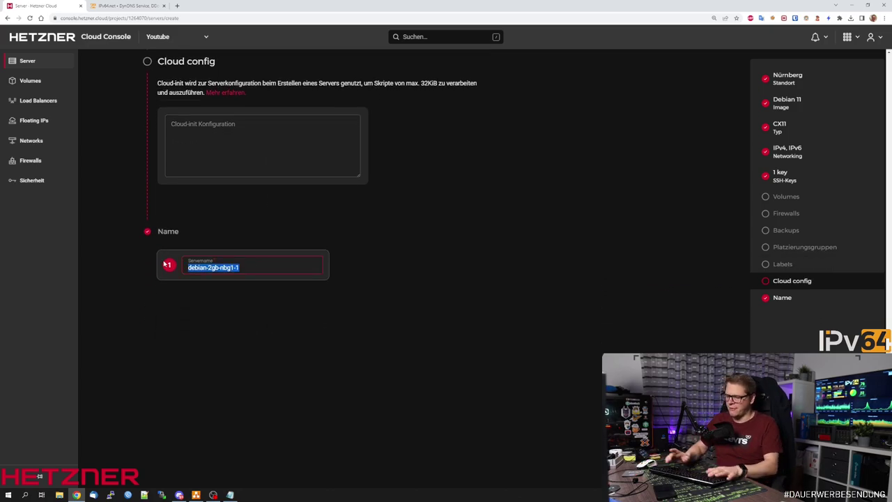
pyautogui.write('pfsens')
pyautogui.hotkey('ctrl', 'e')
pyautogui.write('0')
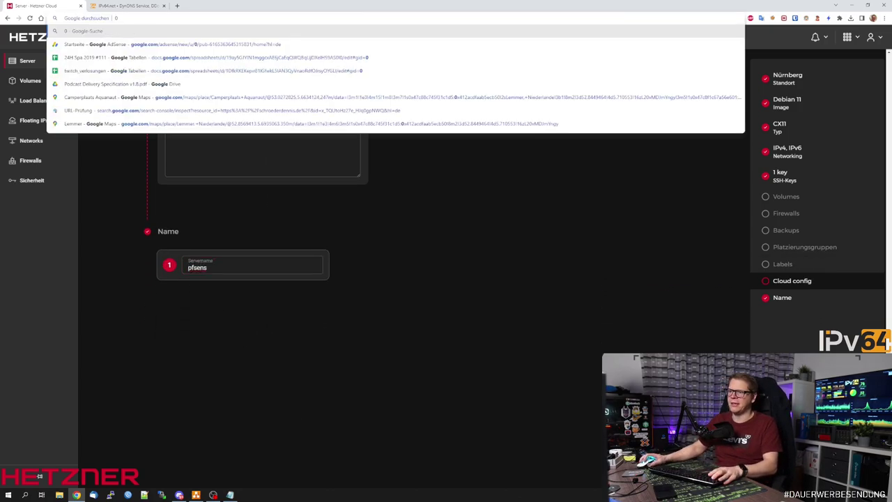
pyautogui.click(272, 271)
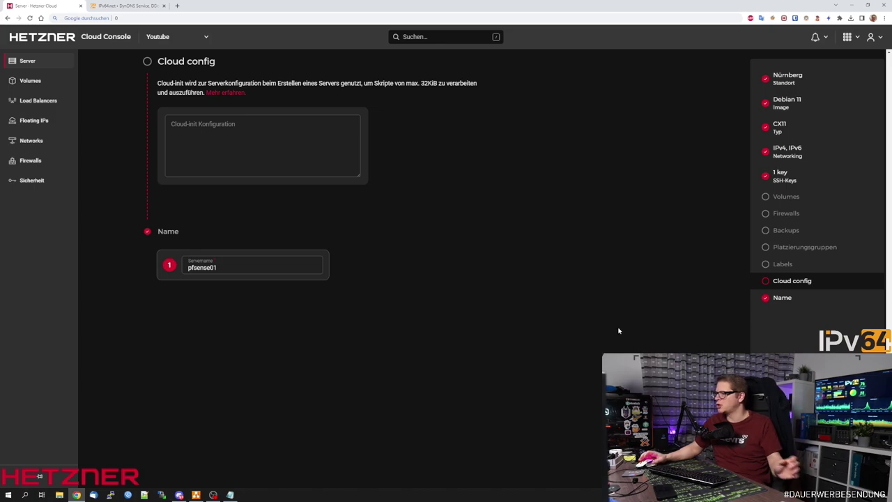
pyautogui.press('Return')
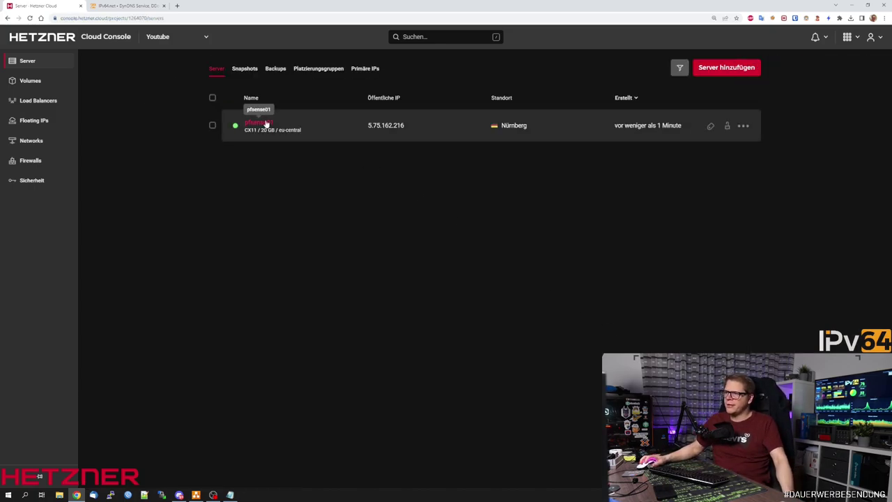
# Open pfsense01 and shut the server down, confirming the power-off.
pyautogui.click(259, 124)
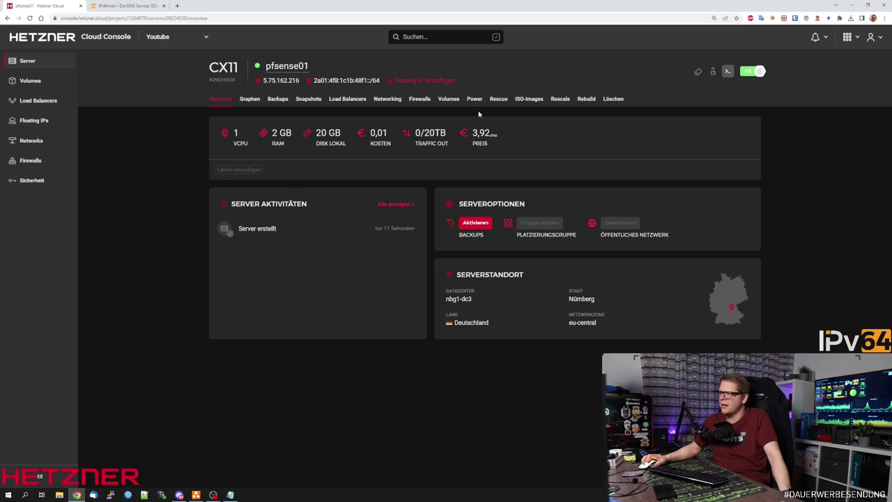
pyautogui.click(755, 73)
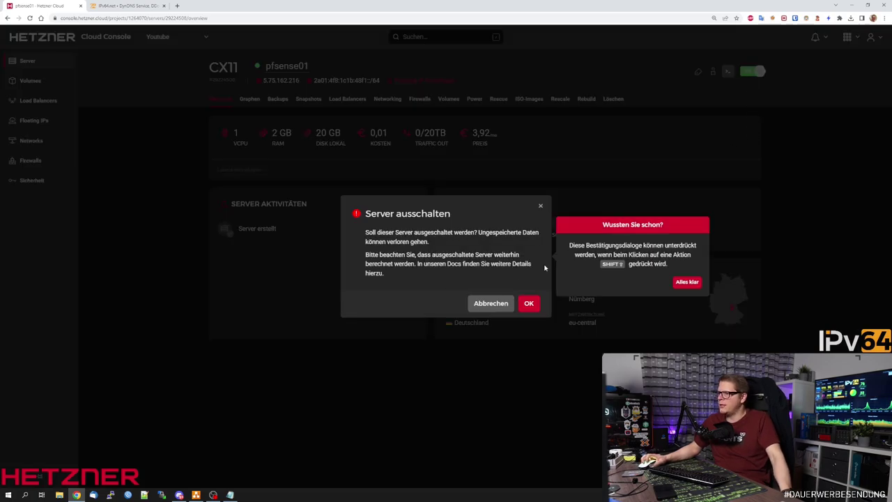
pyautogui.click(528, 303)
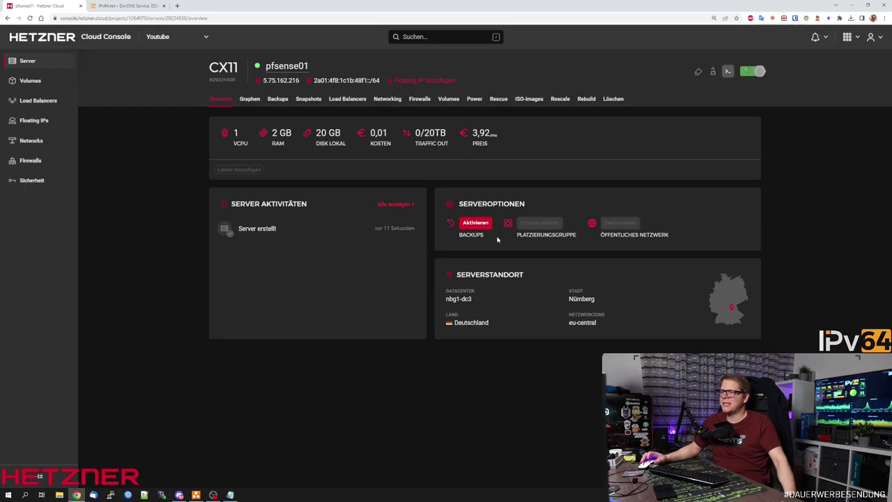
# Mount the pfSense CE 2.6.0 ISO, found on page 2 of the ISO list, on pfsense01.
pyautogui.click(530, 99)
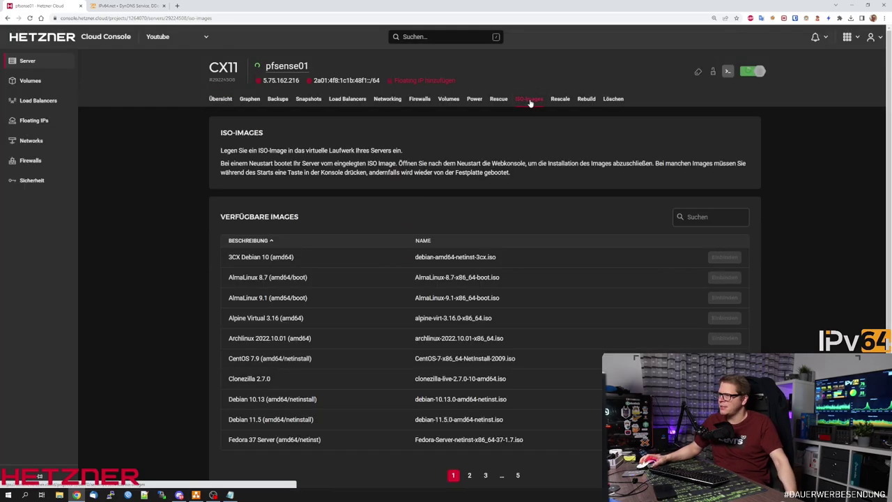
pyautogui.scroll(-1, 469, 316)
pyautogui.click(469, 412)
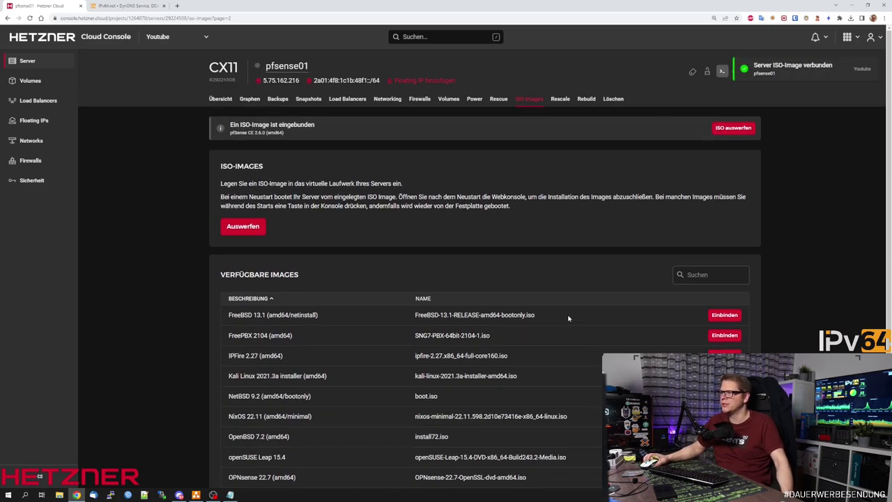
pyautogui.click(219, 98)
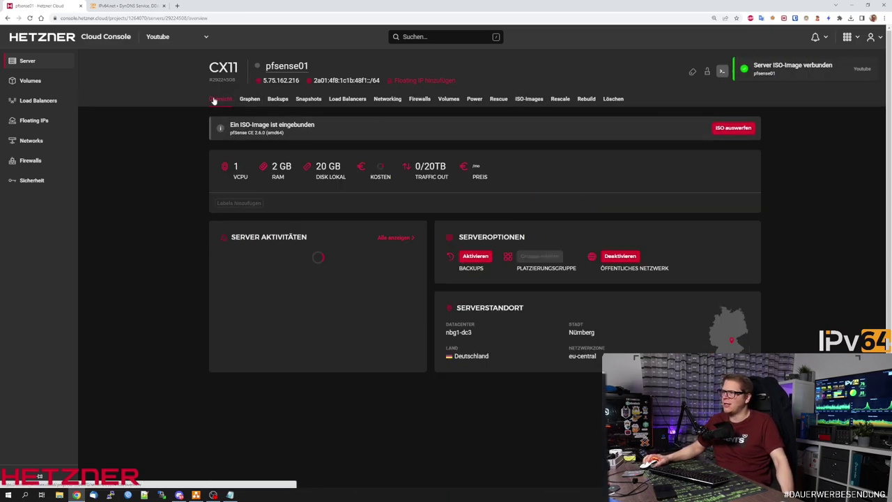
# Open pfsense01's remote console, moved to the upper left and enlarged.
pyautogui.click(721, 73)
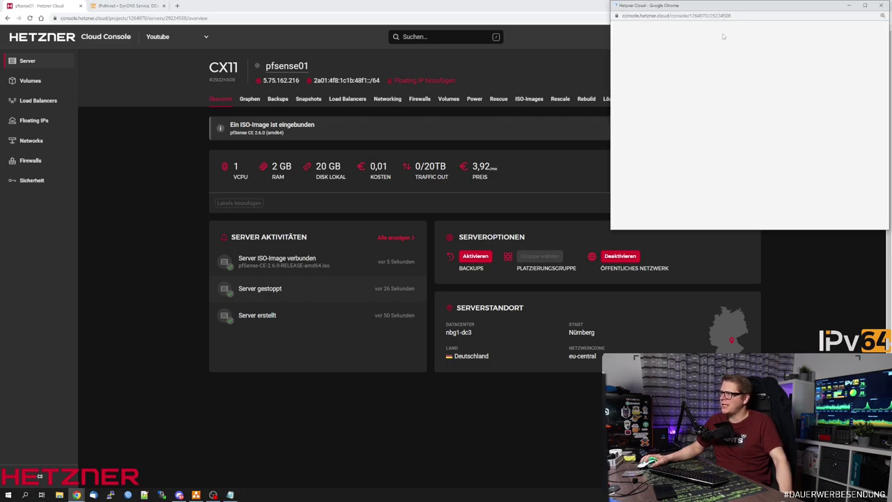
pyautogui.moveTo(732, 7); pyautogui.dragTo(151, 45)
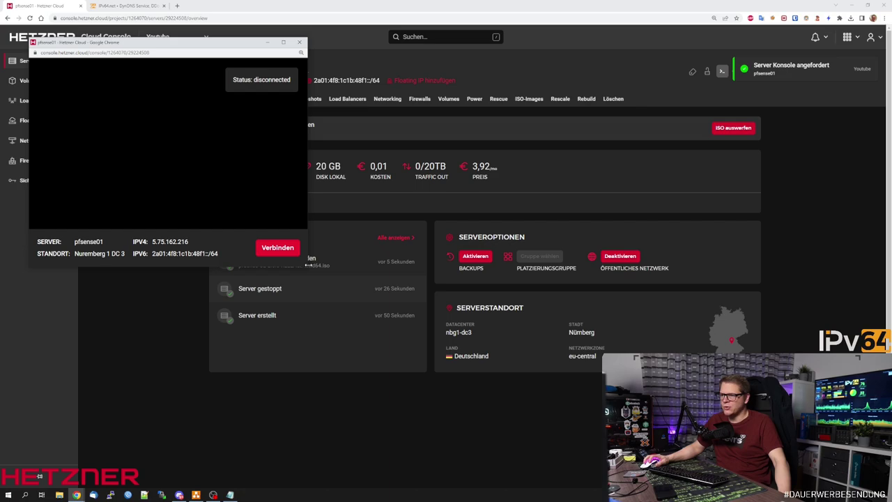
pyautogui.moveTo(308, 266); pyautogui.dragTo(535, 465)
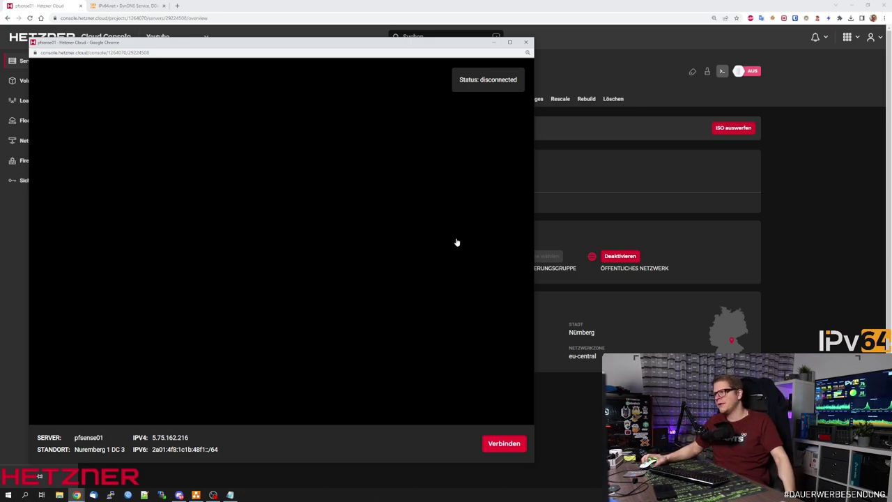
# Power pfsense01 back on and connect the console to watch it boot from the pfSense CD.
pyautogui.click(746, 71)
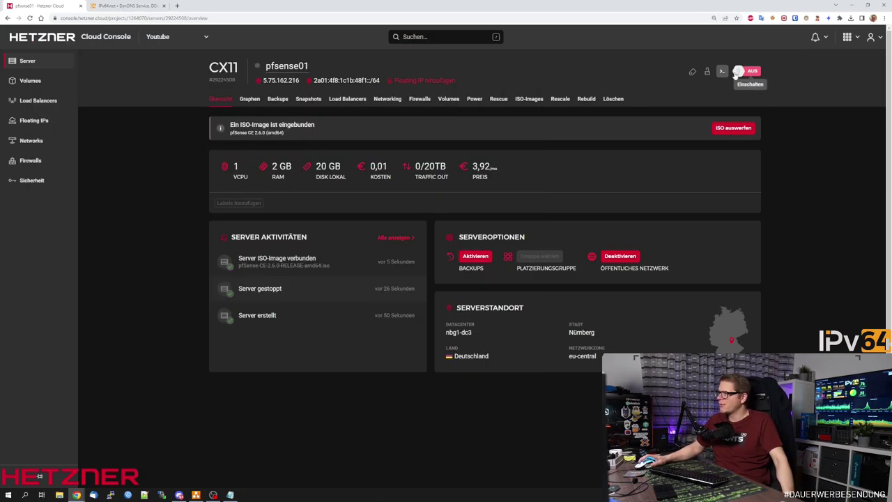
pyautogui.moveTo(77, 495)
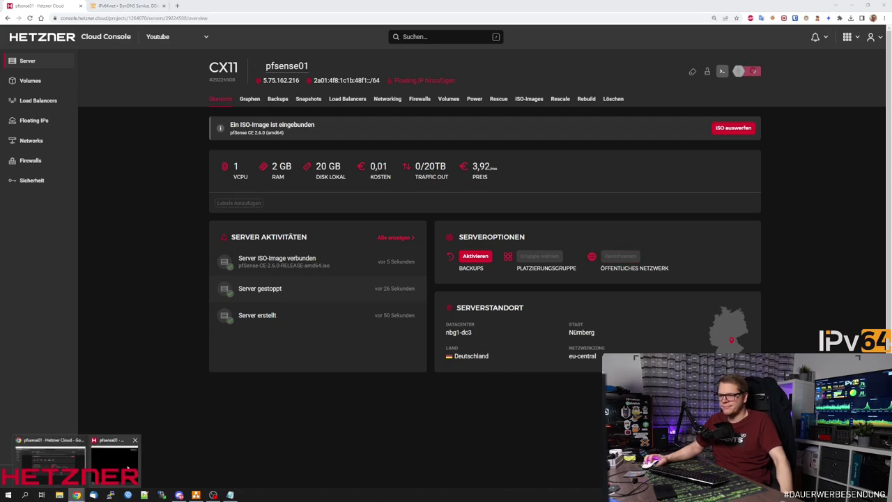
pyautogui.click(115, 457)
pyautogui.click(501, 444)
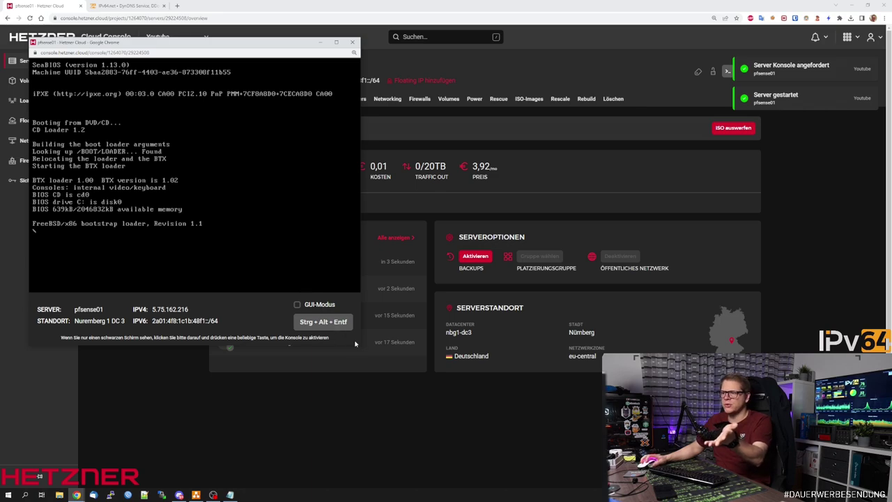
# Enlarge the console window, stop the autoboot countdown and boot pfSense in default multi-user mode.
pyautogui.moveTo(359, 344); pyautogui.dragTo(578, 489)
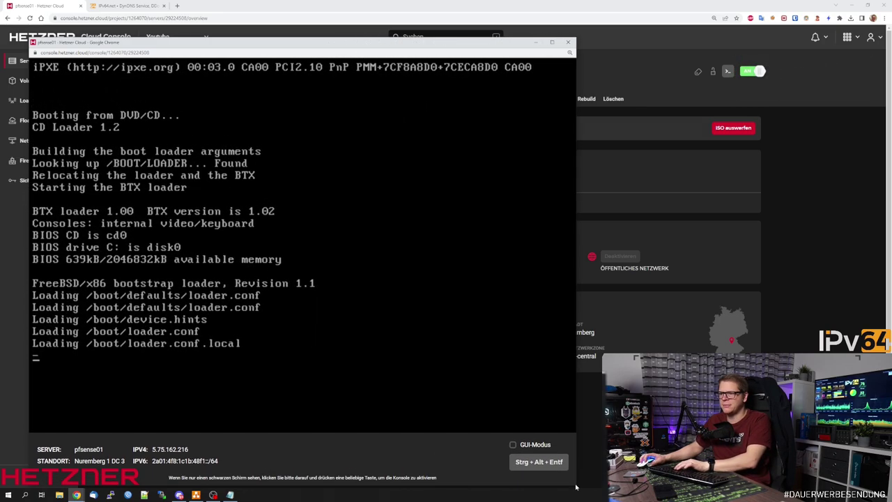
pyautogui.moveTo(262, 50); pyautogui.dragTo(237, 22)
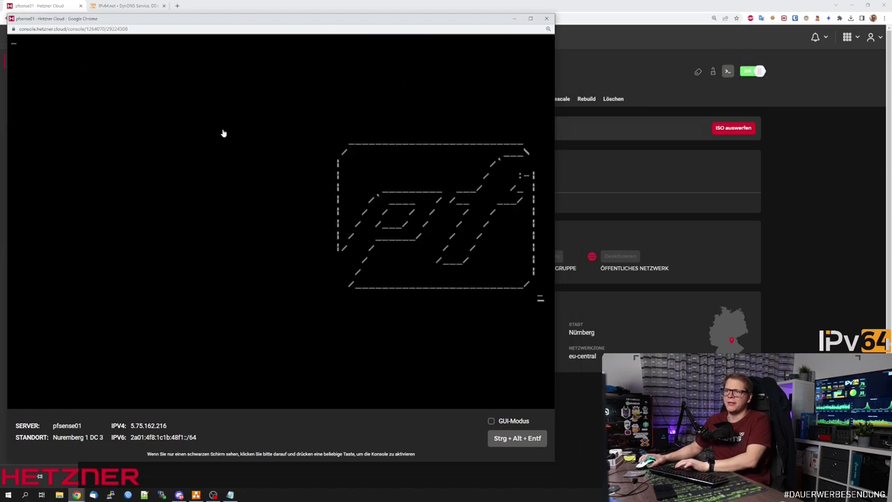
pyautogui.press('space')
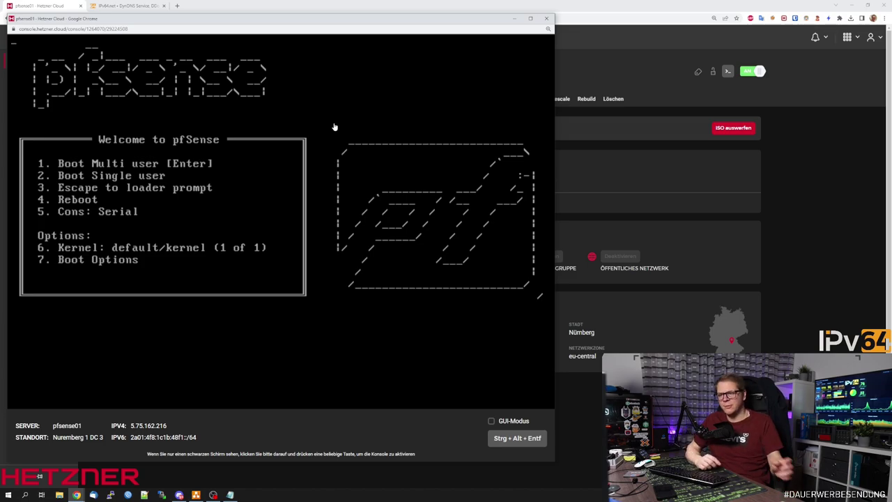
pyautogui.press('Return')
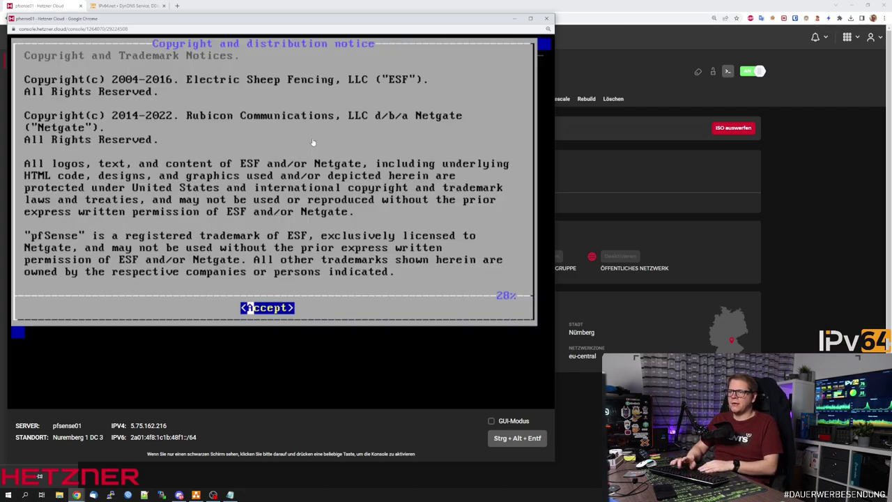
# Start the pfSense installer and continue with the German de.kbd keymap.
pyautogui.press('Return')
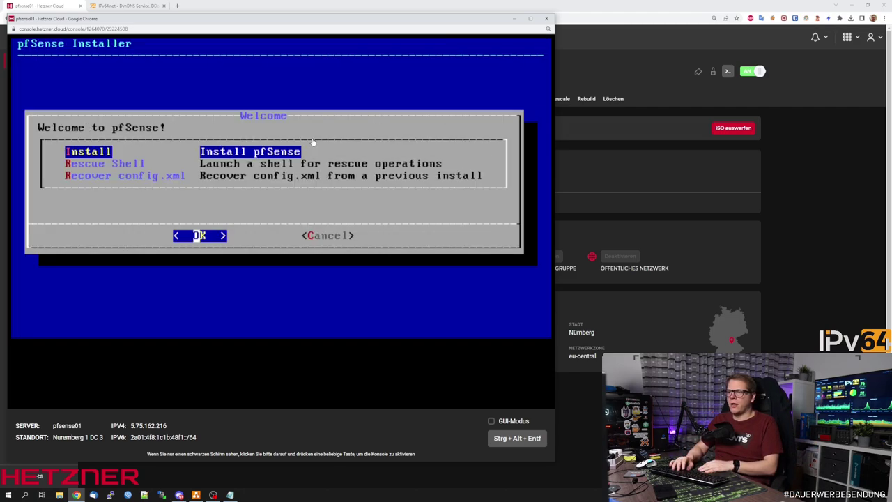
pyautogui.press('Return')
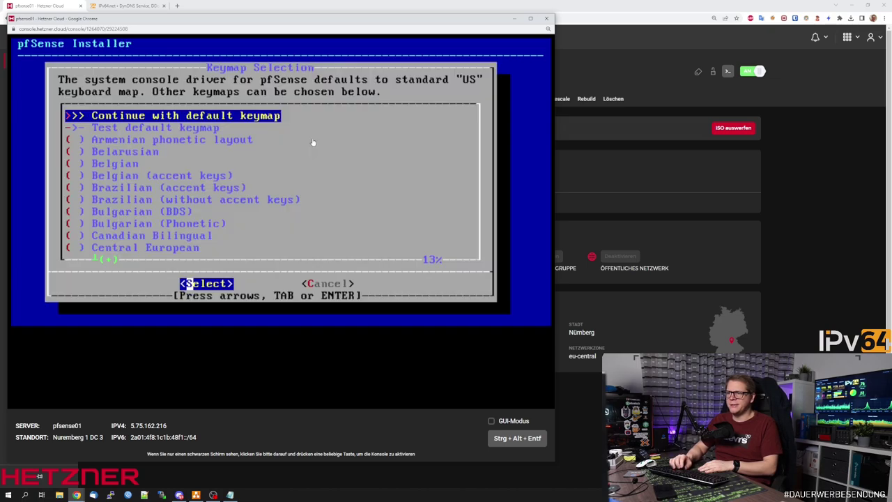
pyautogui.press('Down')
pyautogui.press('Down')
pyautogui.press('Down')
pyautogui.press('Down')
pyautogui.press('Down')
pyautogui.press('Down')
pyautogui.press('Down')
pyautogui.press('Down')
pyautogui.press('Down')
pyautogui.press('Down')
pyautogui.press('Down')
pyautogui.press('Down')
pyautogui.press('Down')
pyautogui.press('Down')
pyautogui.press('Down')
pyautogui.press('Down')
pyautogui.press('Down')
pyautogui.press('Down')
pyautogui.press('Down')
pyautogui.press('Down')
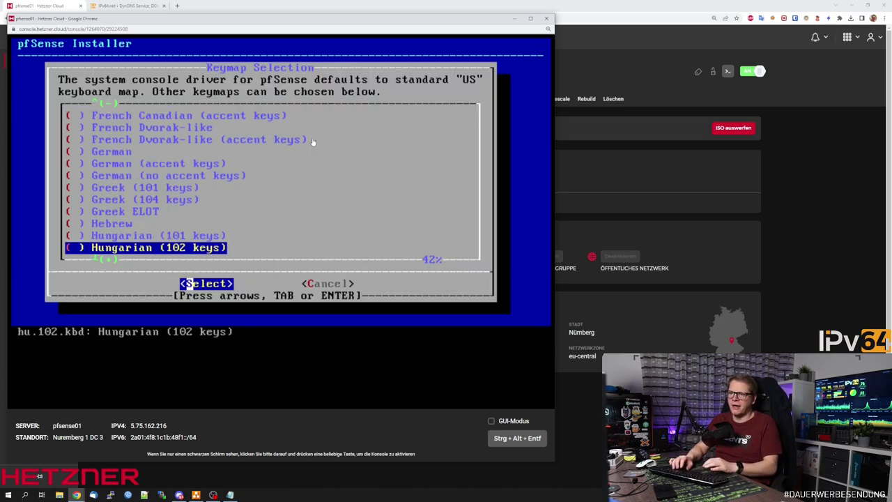
pyautogui.press('Up')
pyautogui.press('Up')
pyautogui.press('Up')
pyautogui.press('Up')
pyautogui.press('Up')
pyautogui.press('Up')
pyautogui.press('Up')
pyautogui.press('Up')
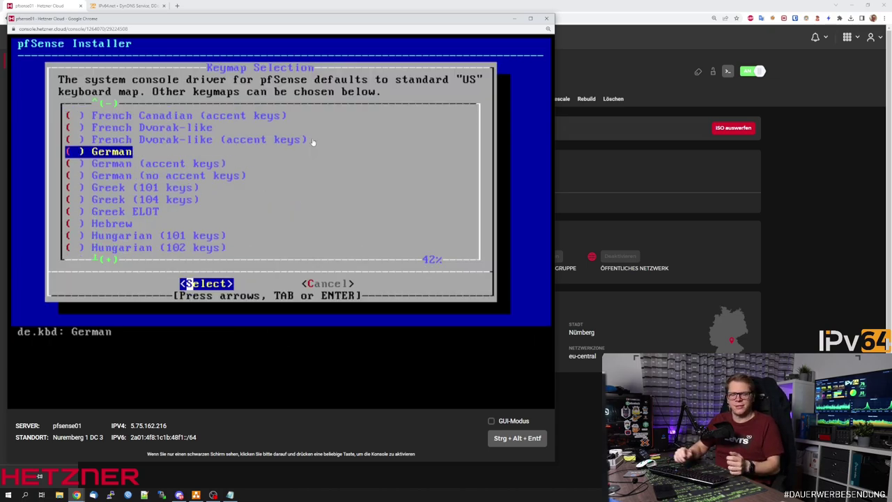
pyautogui.press('Return')
pyautogui.press('Up')
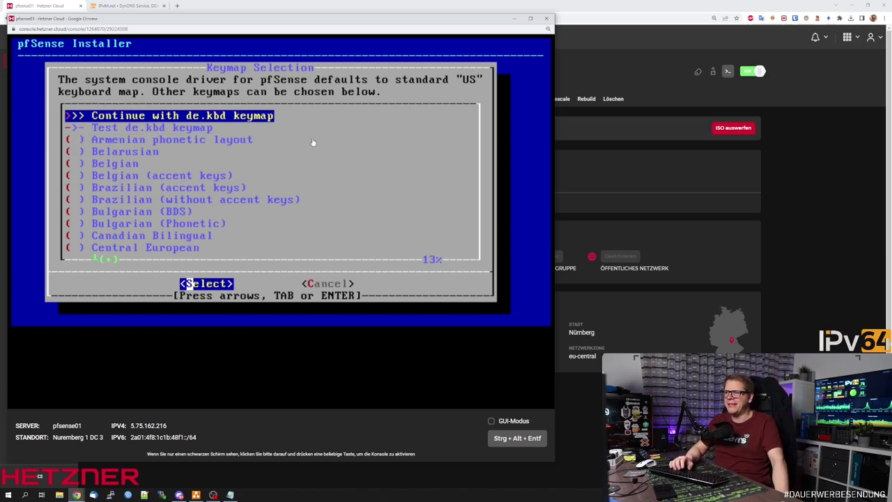
pyautogui.press('Return')
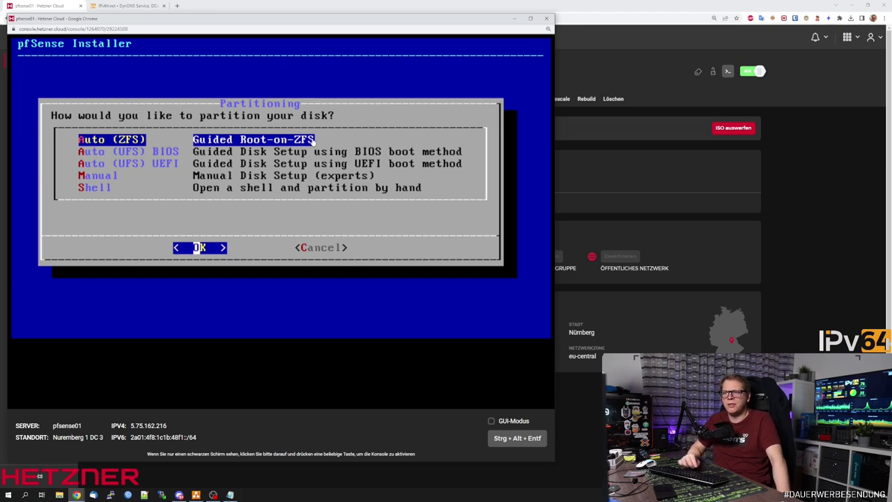
# Install with Auto (UFS) BIOS partitioning, then eject the pfSense ISO from the server overview.
pyautogui.press('Down')
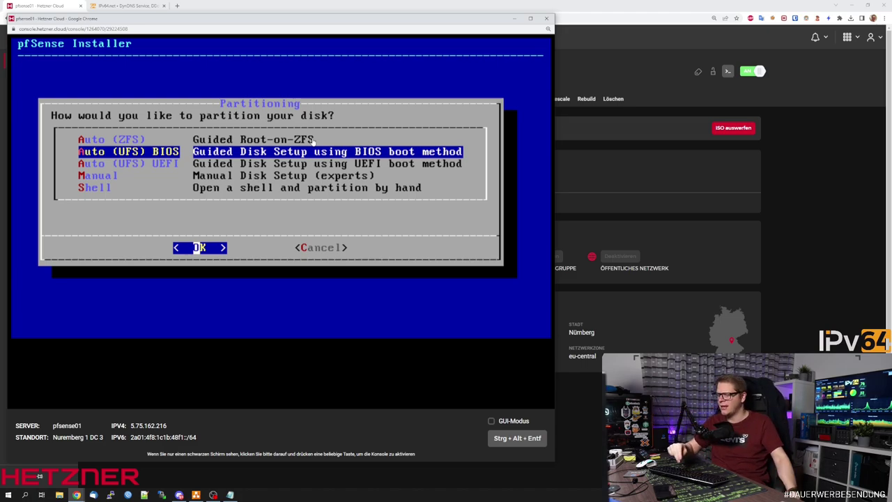
pyautogui.press('Return')
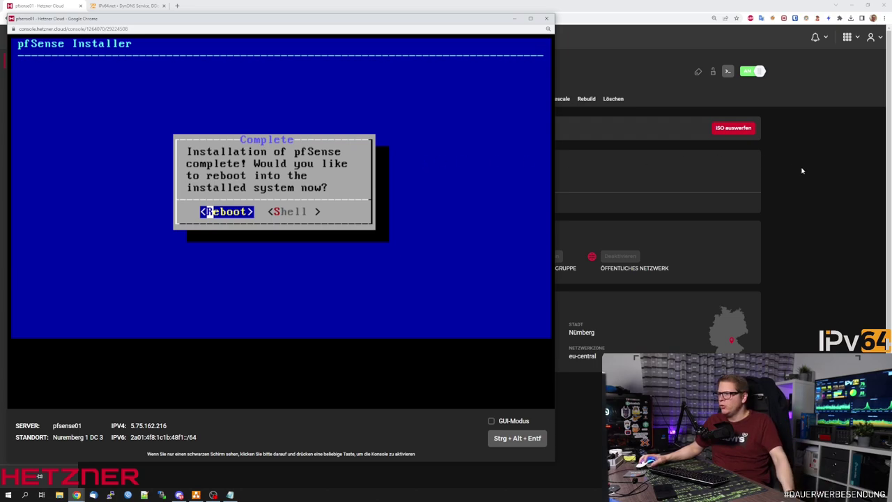
pyautogui.click(801, 167)
pyautogui.click(725, 127)
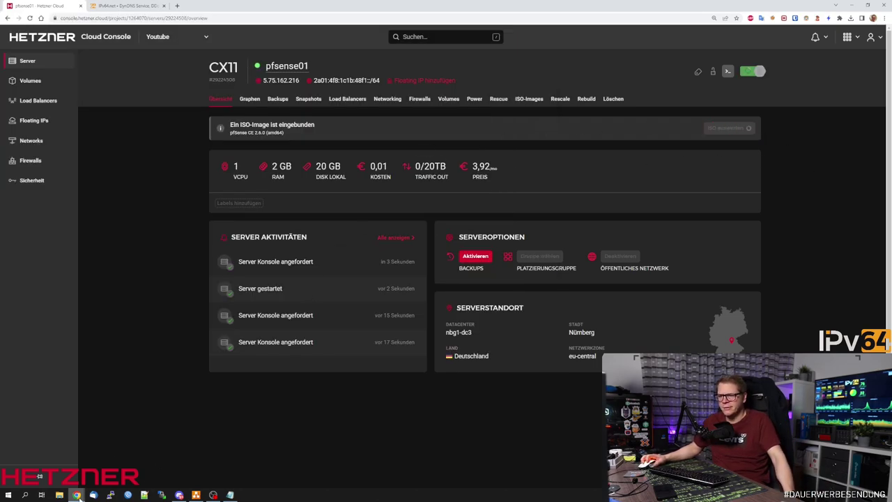
# Bring back the pfSense console, reboot into the installed system and enlarge the console window.
pyautogui.moveTo(76, 495)
pyautogui.click(112, 459)
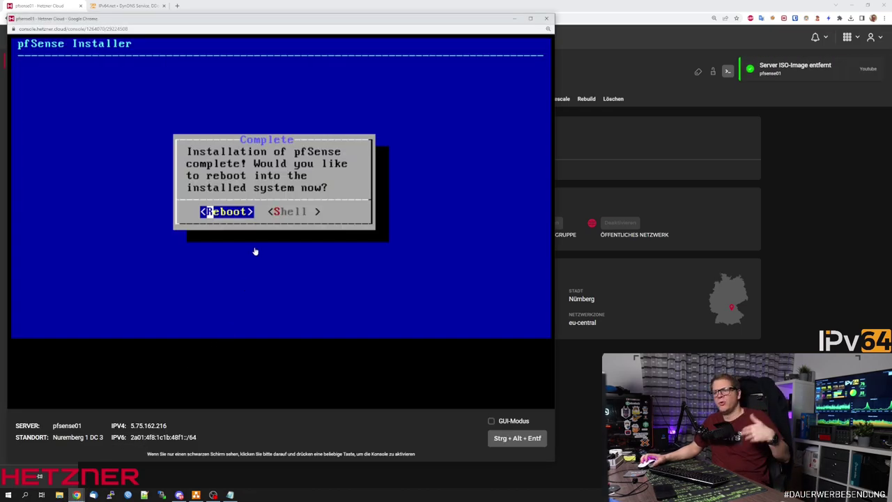
pyautogui.press('Return')
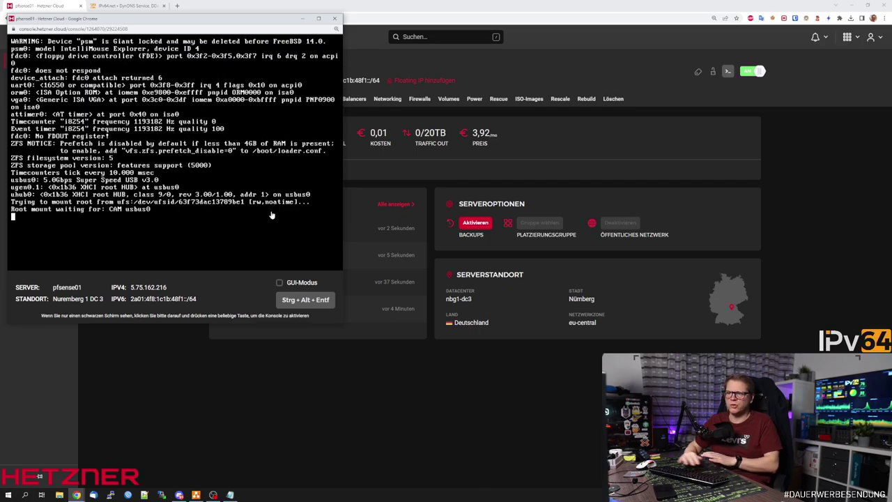
pyautogui.moveTo(342, 323); pyautogui.dragTo(536, 462)
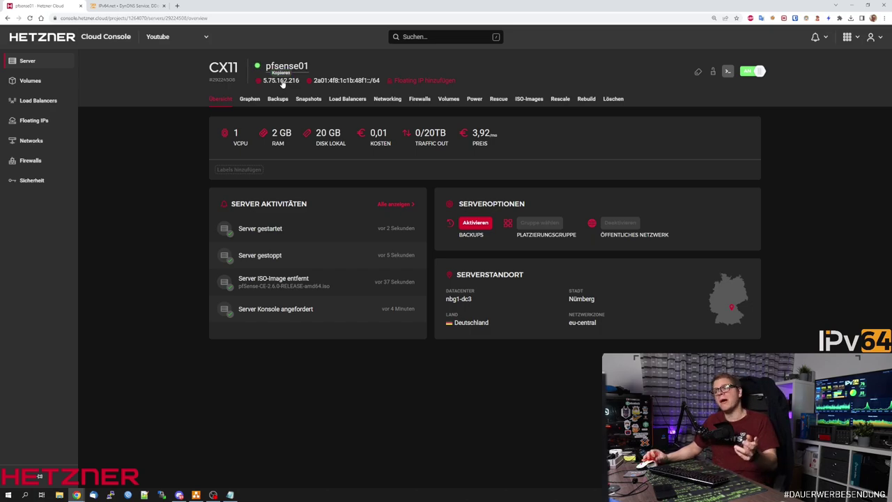
# Load 5.75.162.216 in a new browser tab and return to the pfSense console window.
pyautogui.click(177, 5)
pyautogui.write('5.75.162.216')
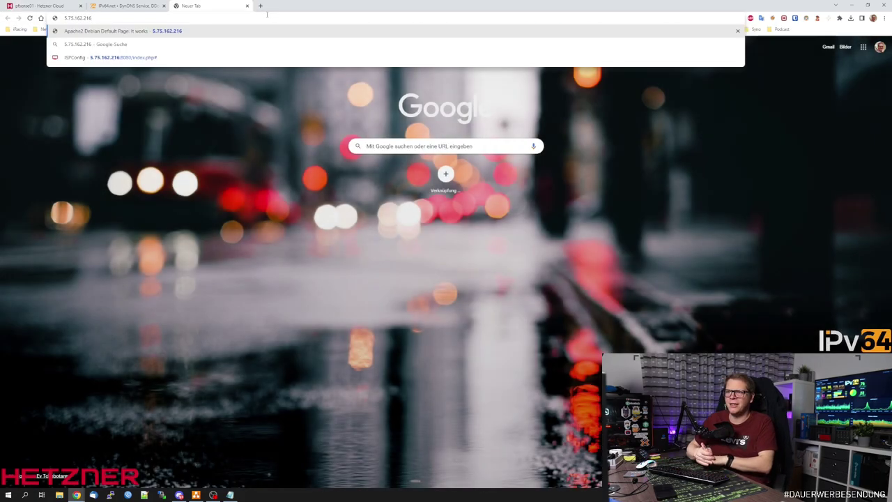
pyautogui.press('Return')
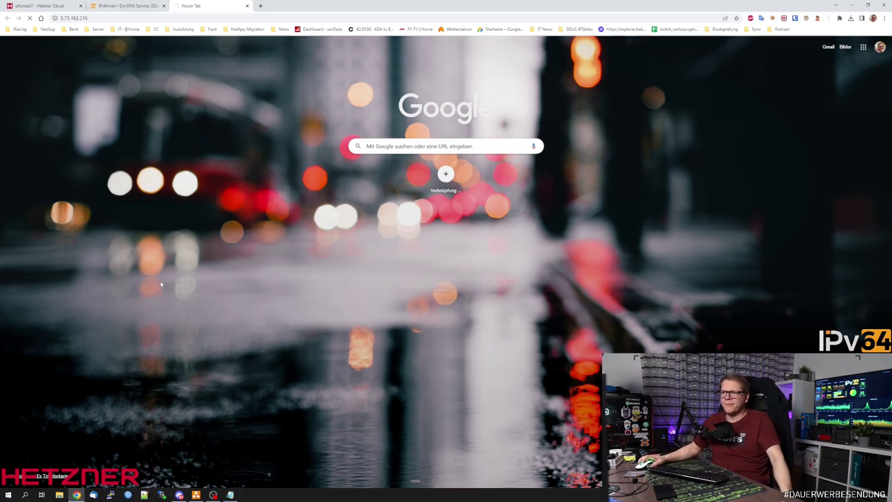
pyautogui.click(77, 494)
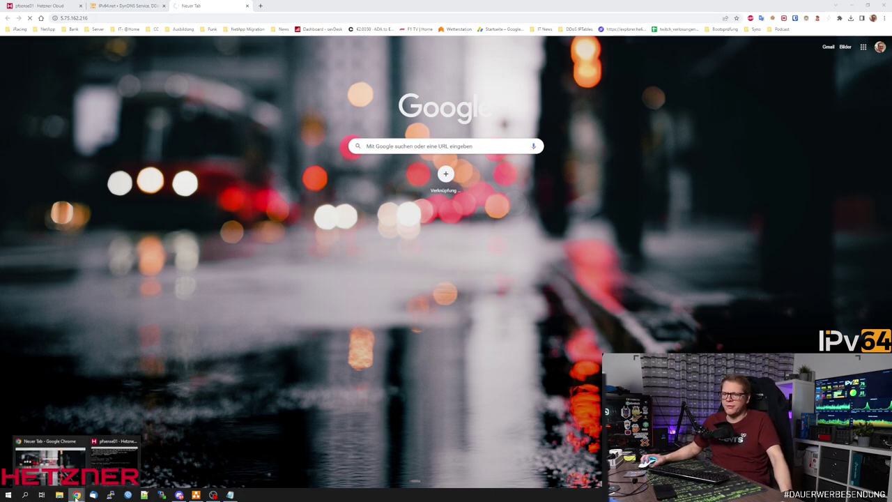
pyautogui.click(113, 456)
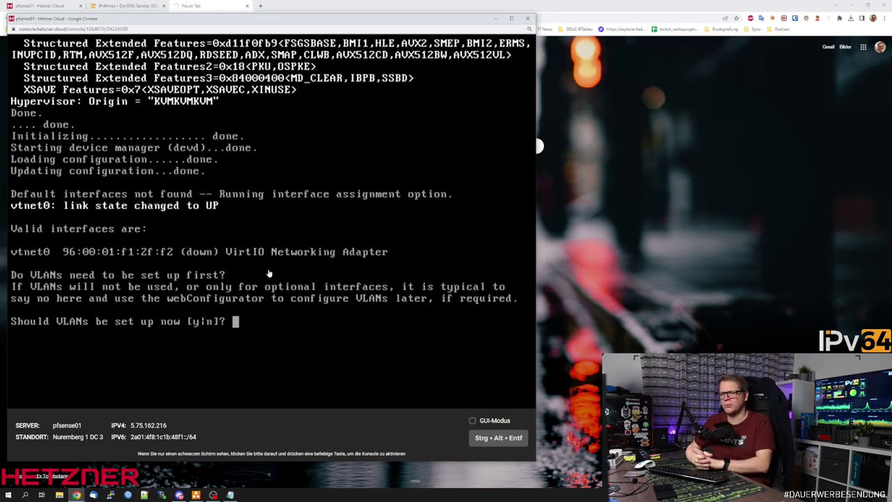
# Skip VLAN setup and assign vtnet0 as WAN with no LAN interface.
pyautogui.write('n')
pyautogui.press('Return')
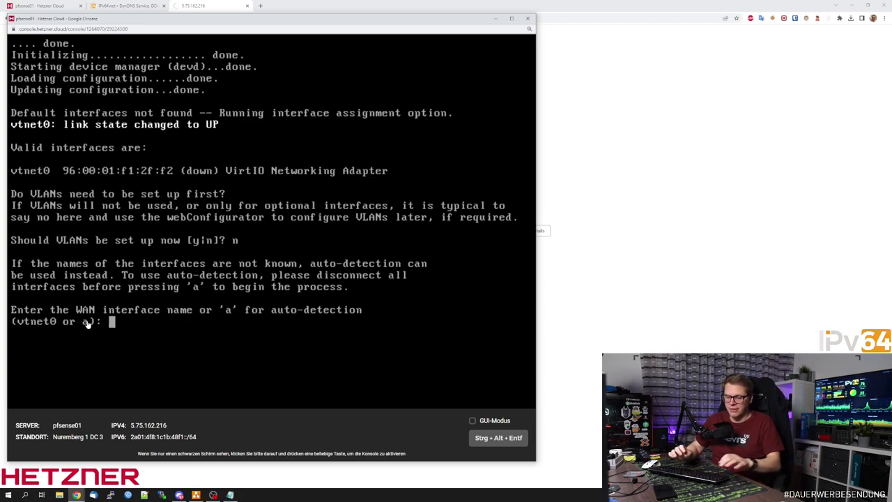
pyautogui.write('vtnet0')
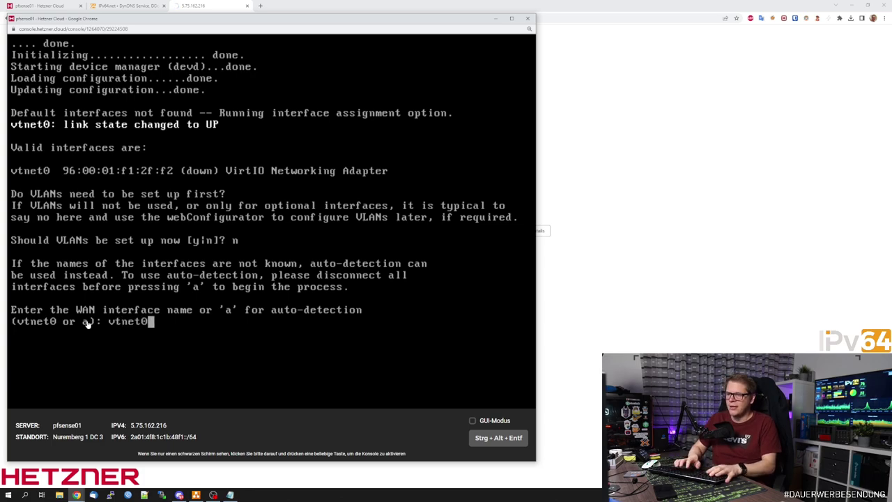
pyautogui.press('Return')
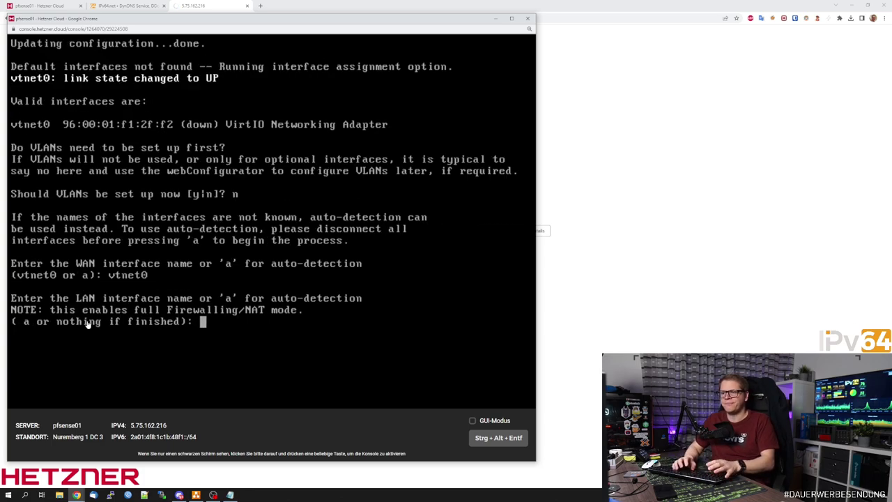
pyautogui.press('Return')
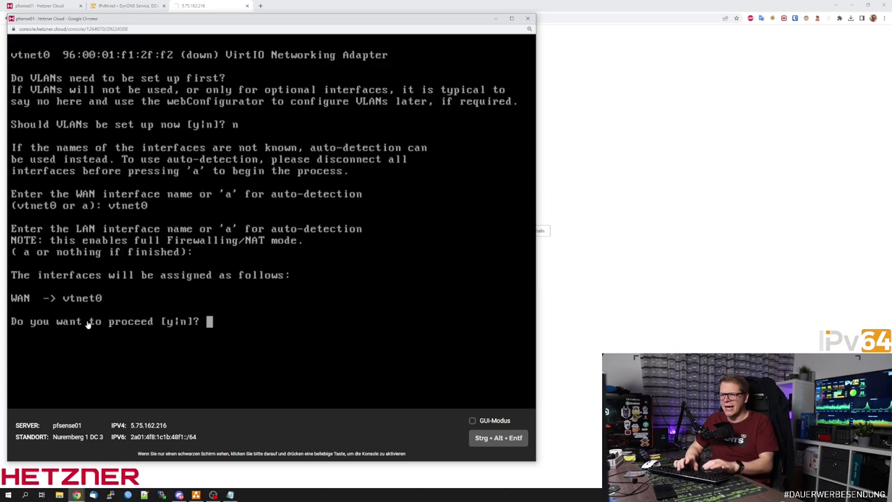
pyautogui.write('y')
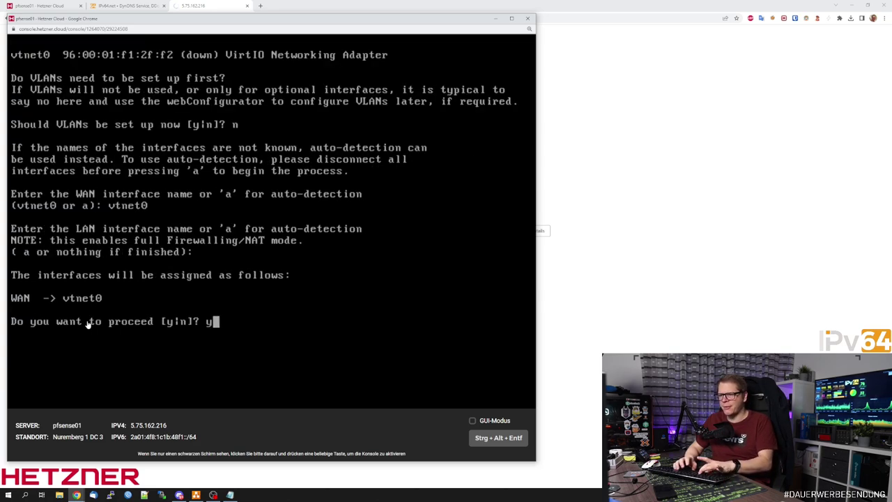
pyautogui.press('Return')
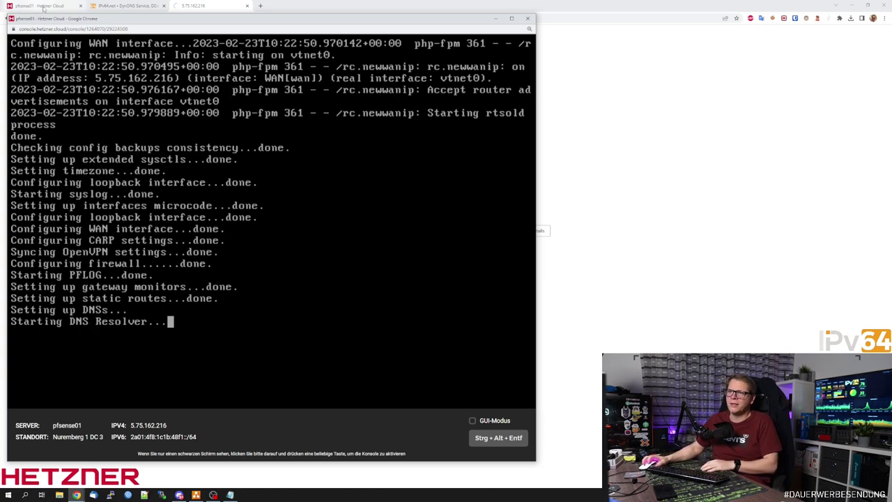
# Check the Hetzner server overview, then bring the pfSense console back in front.
pyautogui.click(42, 5)
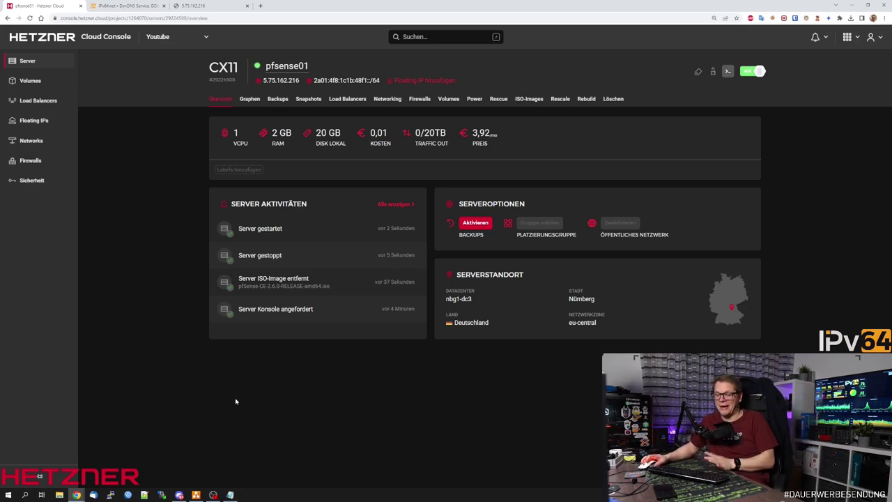
pyautogui.moveTo(77, 495)
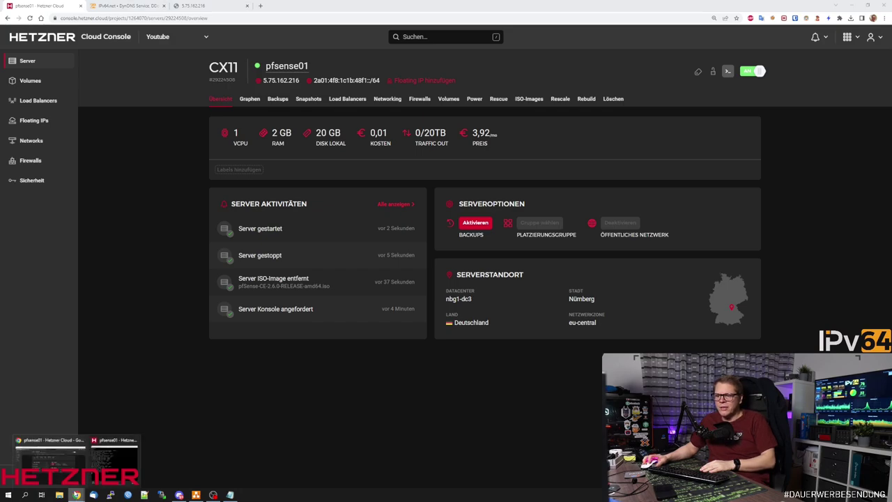
pyautogui.click(113, 453)
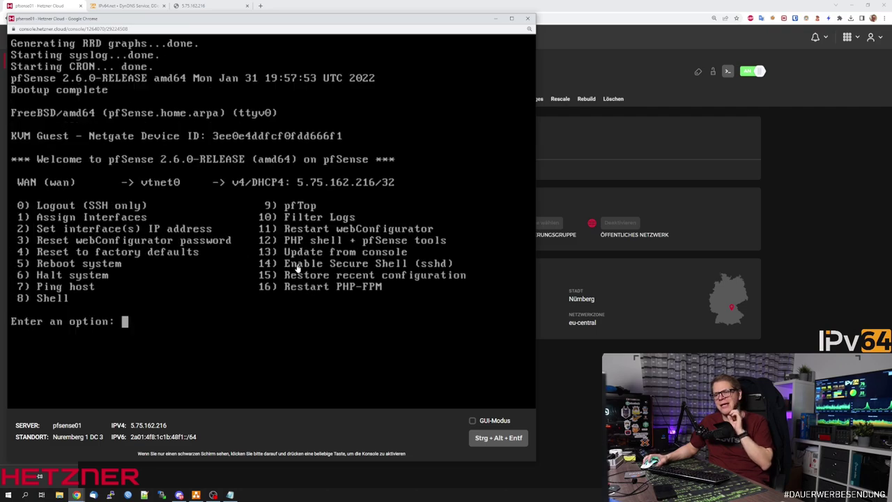
# Bypass the certificate warning at 5.75.162.216, log in as admin with the default password, and switch to Hetzner.
pyautogui.click(215, 6)
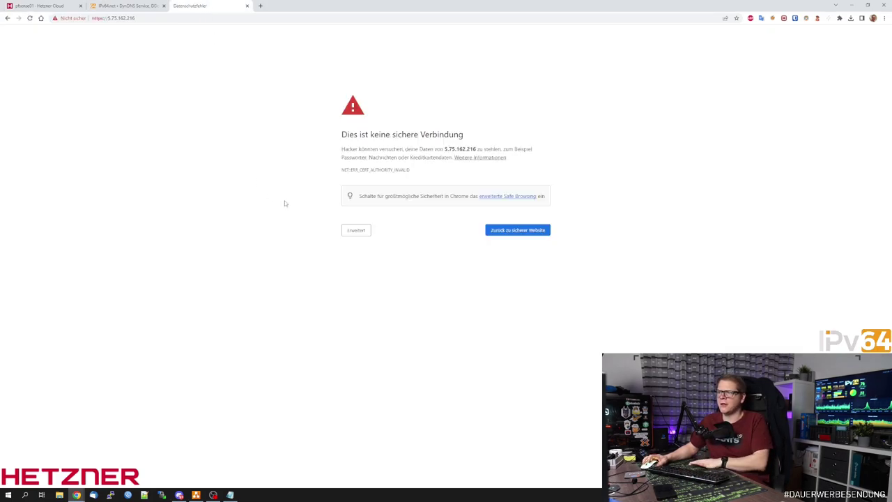
pyautogui.click(357, 231)
pyautogui.click(372, 292)
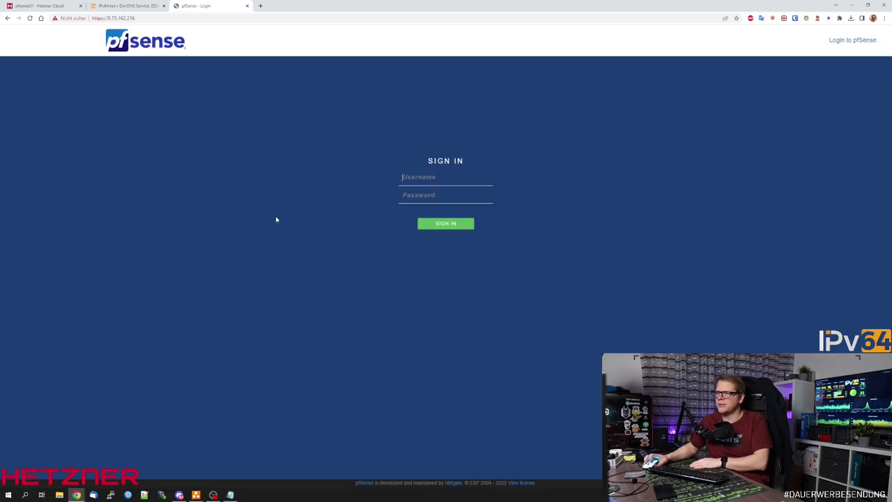
pyautogui.click(431, 172)
pyautogui.write('admin')
pyautogui.press('Tab')
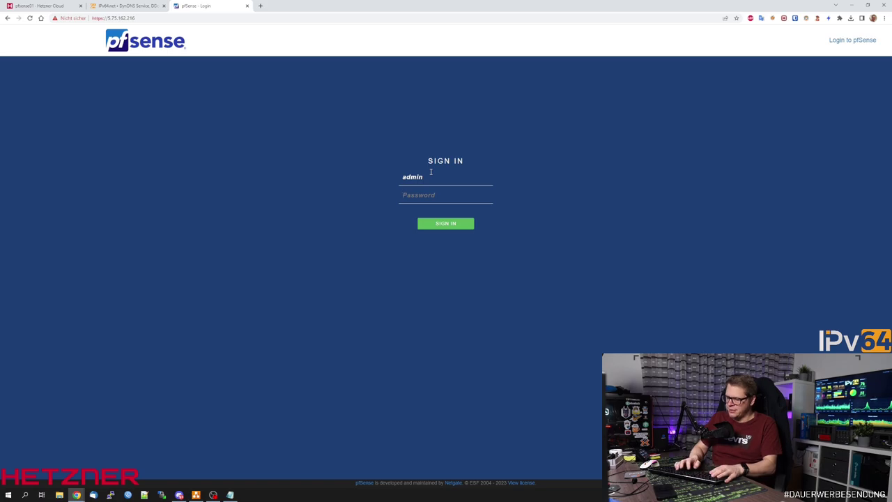
pyautogui.write('pfsense')
pyautogui.press('Return')
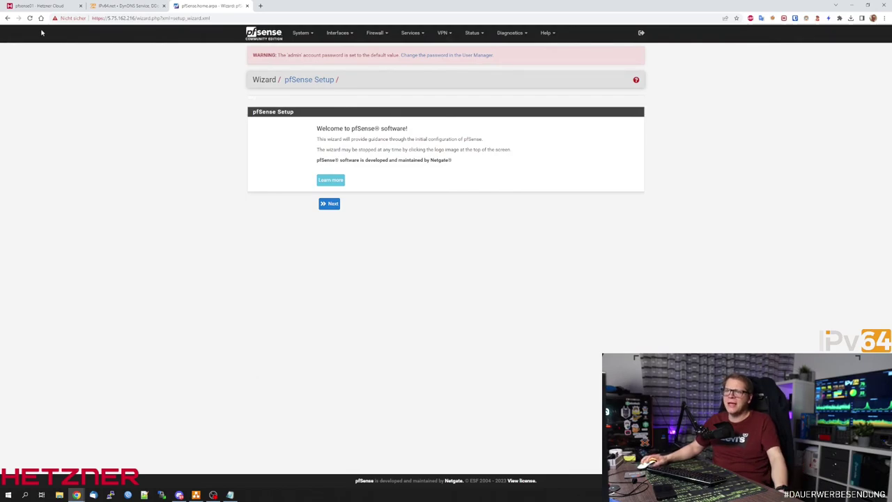
pyautogui.click(42, 6)
# Inspect CloudNetwork's subnets, viewing the 10.100.0.0/24 subnet options without changes.
pyautogui.click(49, 141)
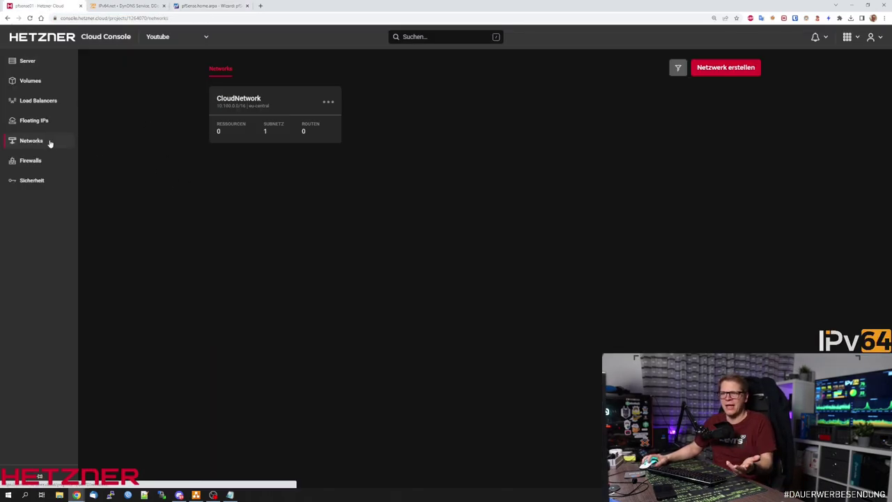
pyautogui.click(251, 105)
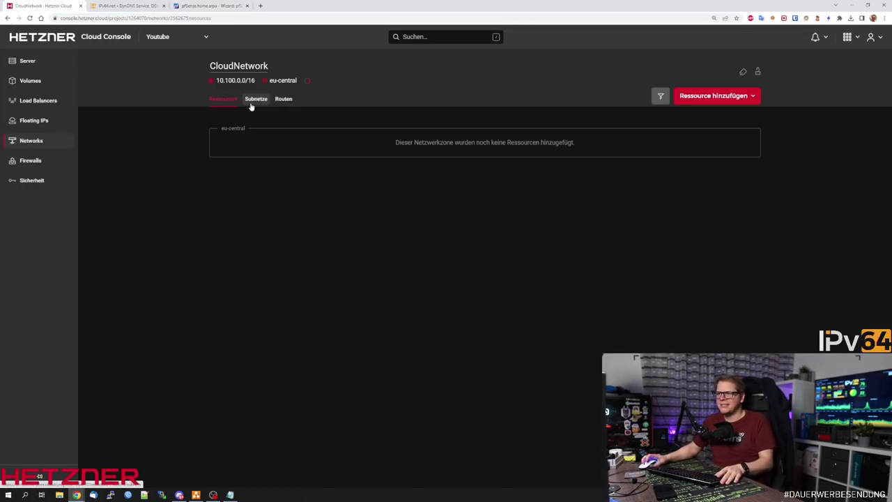
pyautogui.click(255, 100)
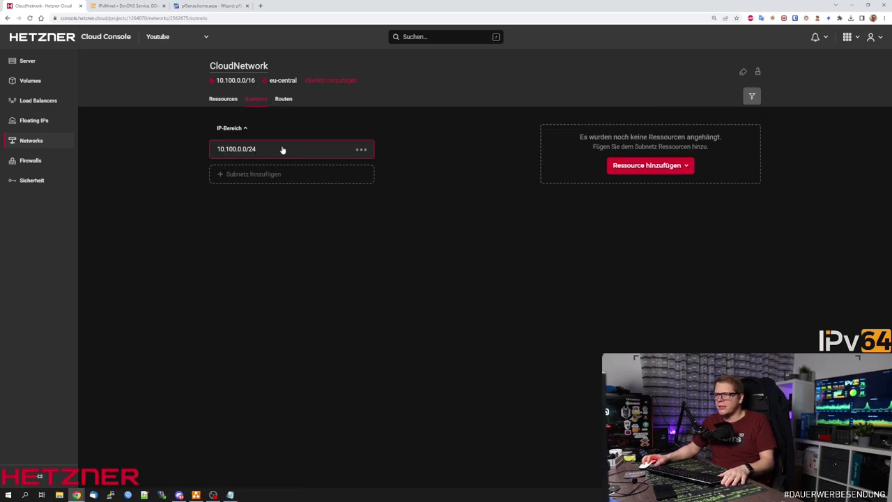
pyautogui.click(367, 152)
pyautogui.click(227, 154)
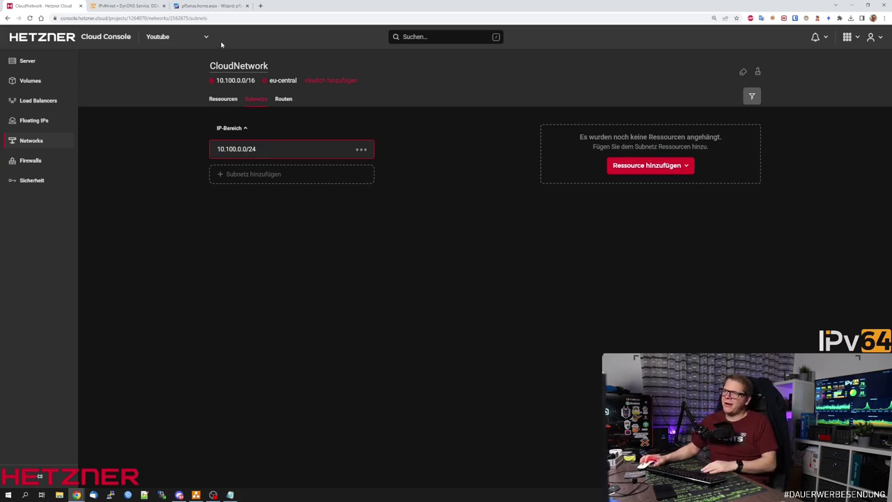
pyautogui.click(210, 6)
# Advance through the wizard's opening pages and set Primary DNS to 1.1.1.1.
pyautogui.click(331, 203)
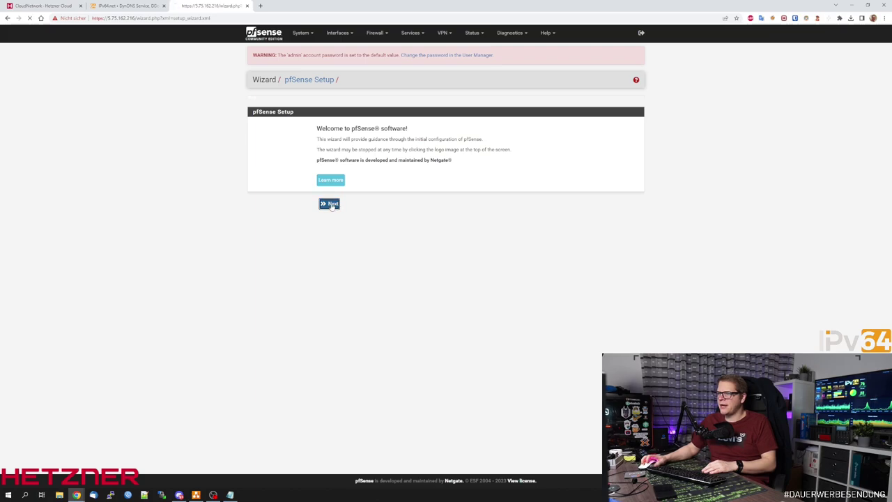
pyautogui.click(333, 219)
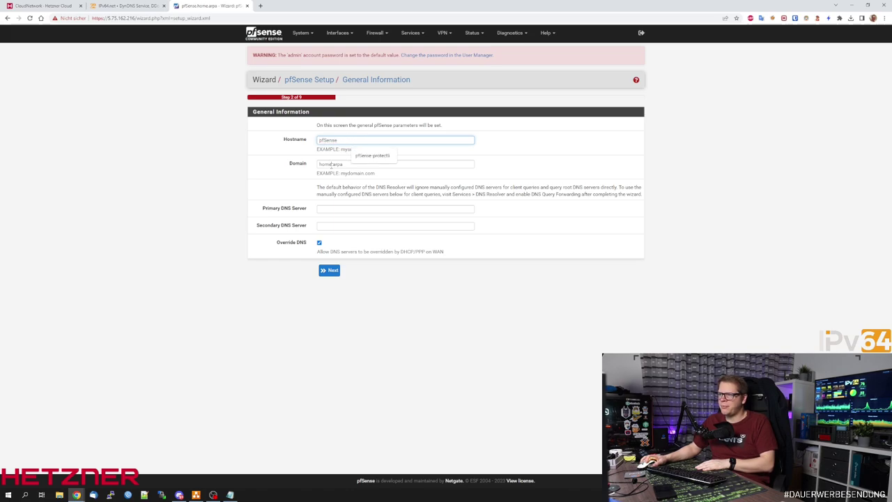
pyautogui.click(402, 164)
pyautogui.click(369, 207)
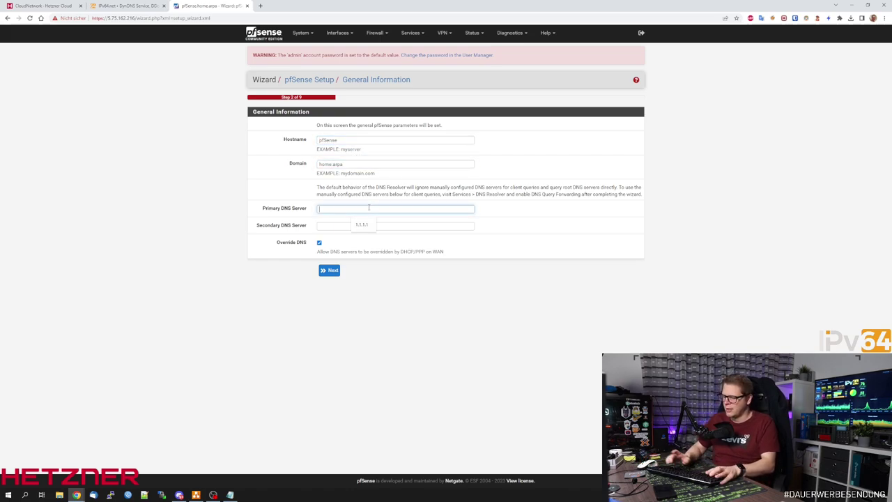
pyautogui.write('1.1.1.1')
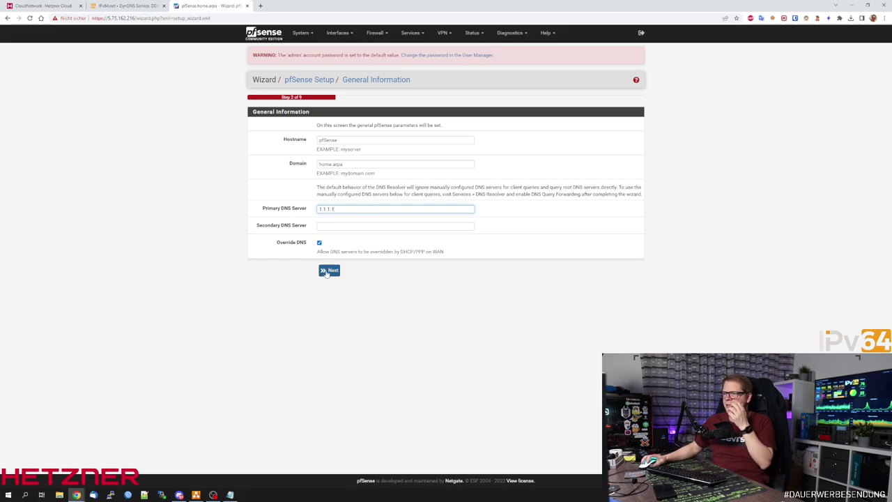
pyautogui.click(328, 270)
# Set the timezone to Europe/Berlin.
pyautogui.click(359, 164)
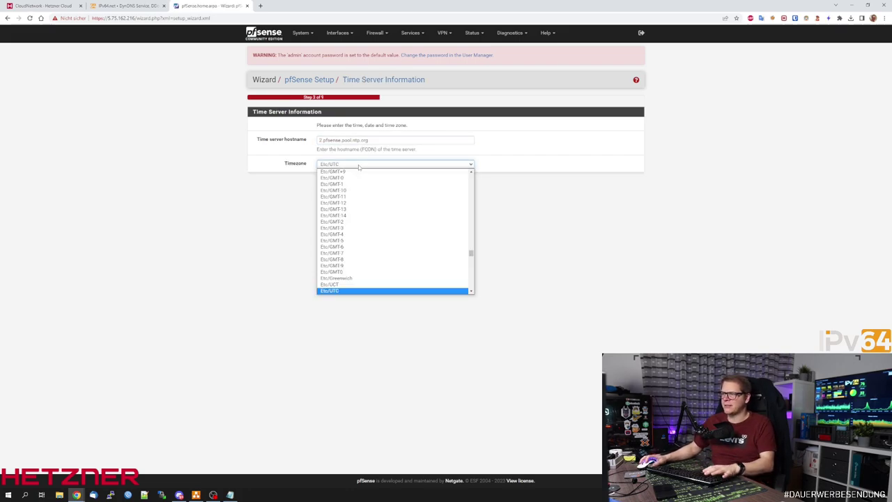
pyautogui.write('eu')
pyautogui.press('Down')
pyautogui.press('Down')
pyautogui.press('Down')
pyautogui.press('Down')
pyautogui.press('Down')
pyautogui.press('Down')
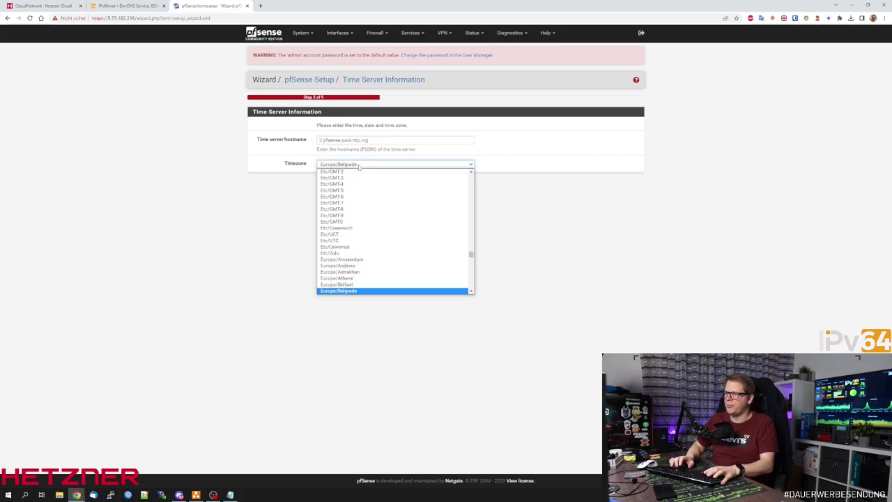
pyautogui.press('Return')
pyautogui.click(328, 184)
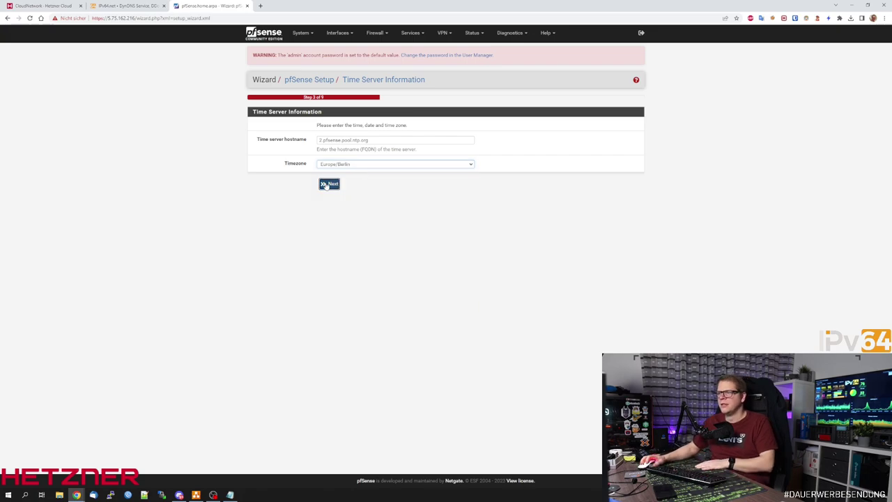
# Keep the WAN defaults, submit a new admin password and reload the configuration.
pyautogui.moveTo(278, 111); pyautogui.dragTo(300, 112)
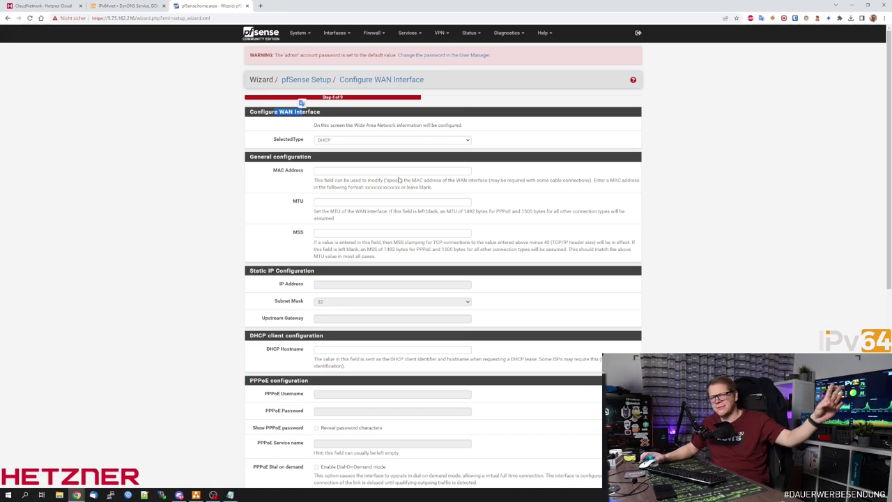
pyautogui.scroll(-5, 530, 234)
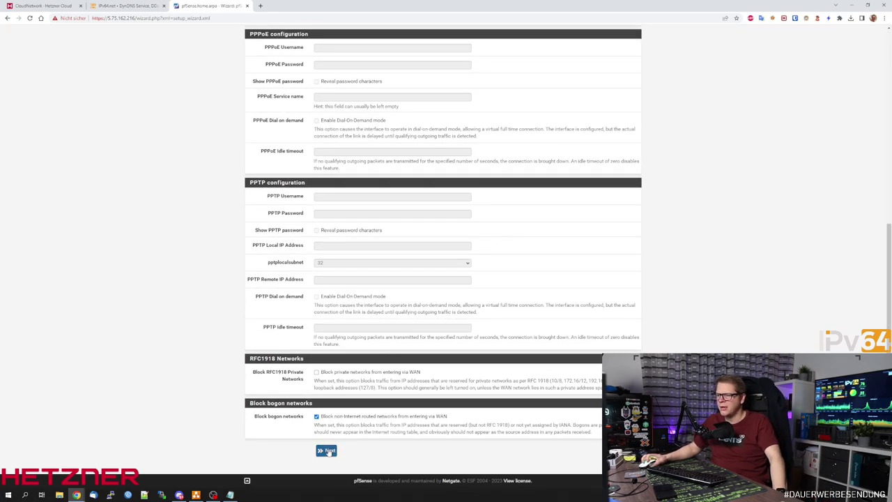
pyautogui.click(327, 450)
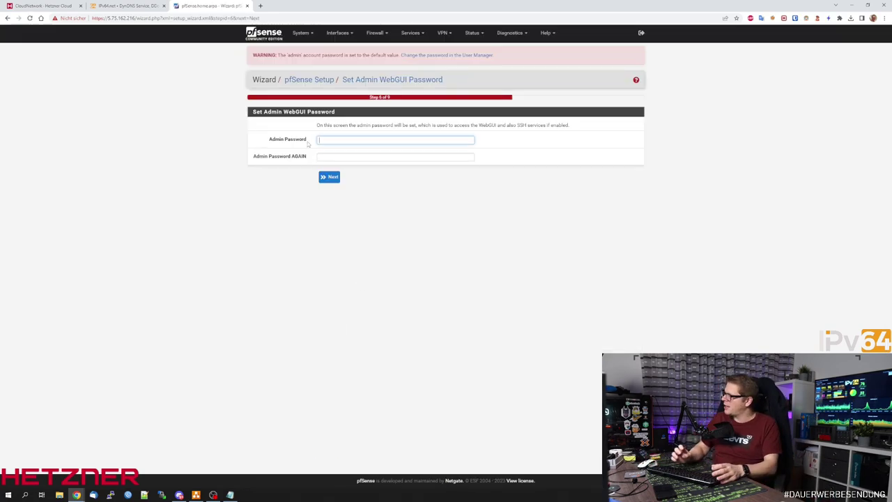
pyautogui.press('Return')
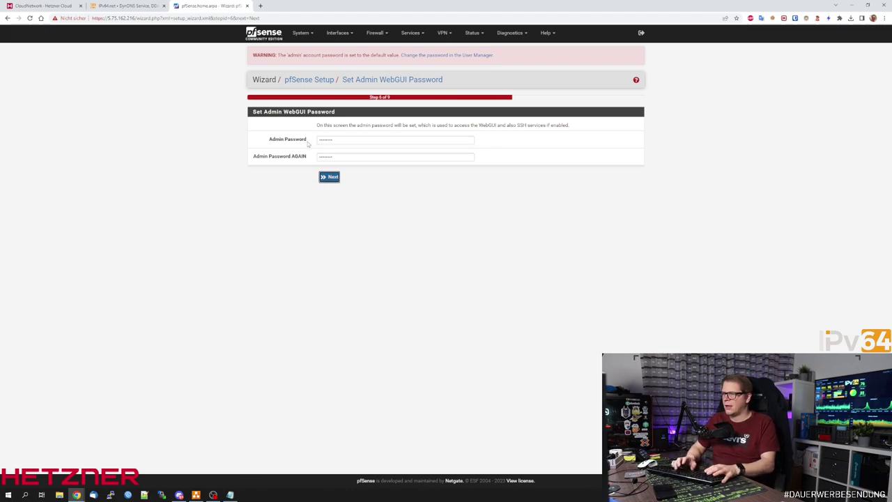
pyautogui.click(332, 122)
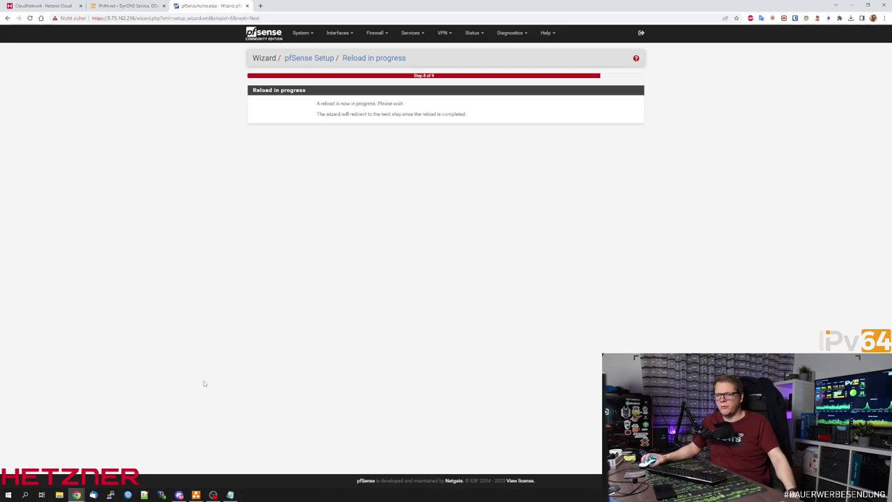
# Reconnect the pfsense01 console to read the web login message, then close it.
pyautogui.moveTo(76, 495)
pyautogui.click(109, 456)
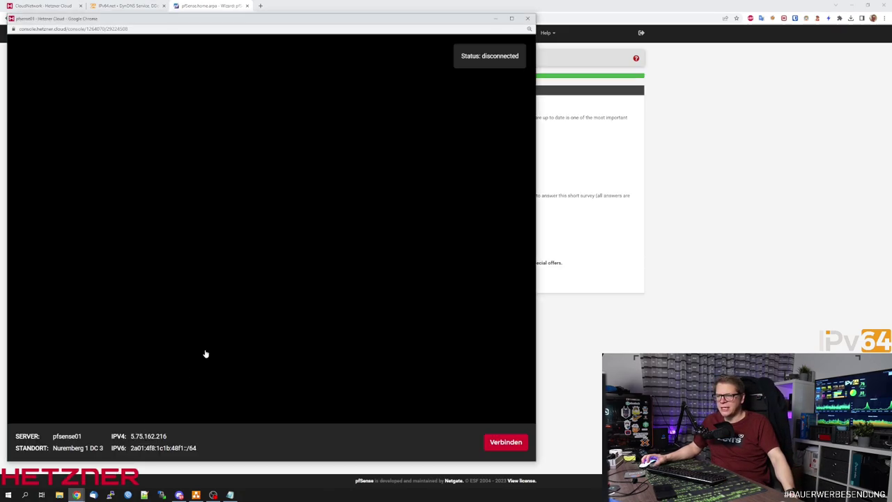
pyautogui.click(505, 443)
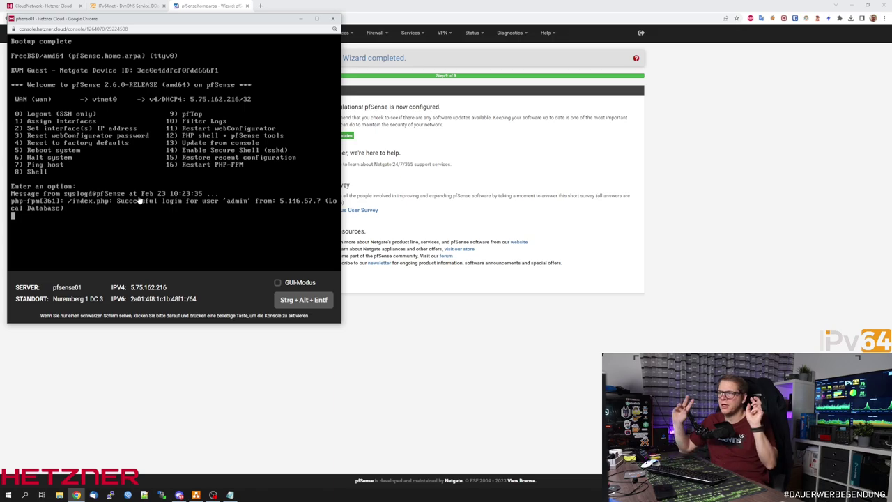
pyautogui.click(365, 293)
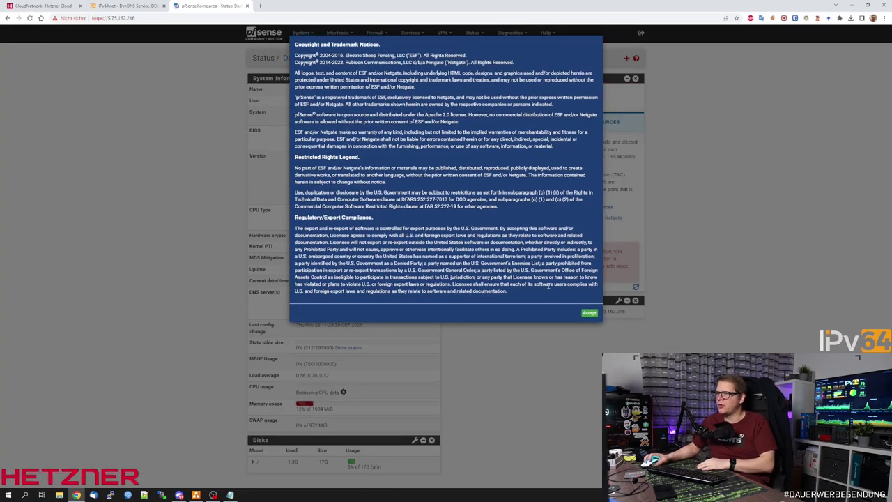
pyautogui.click(589, 313)
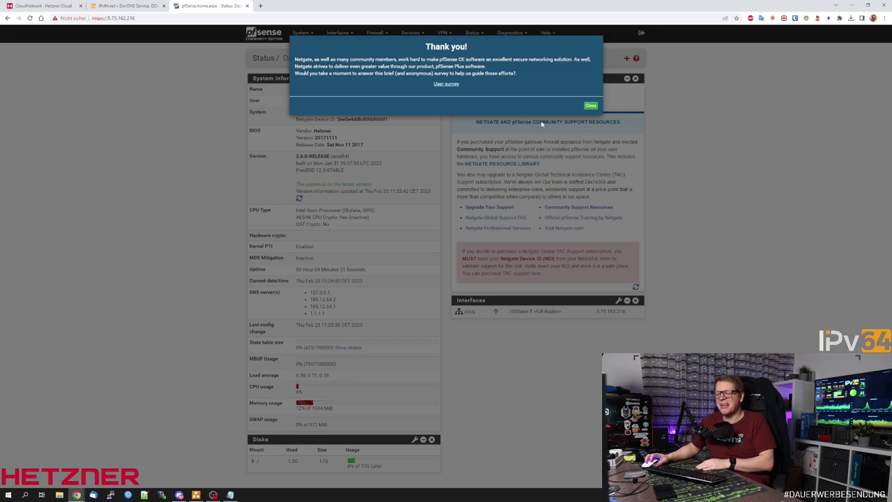
pyautogui.click(590, 105)
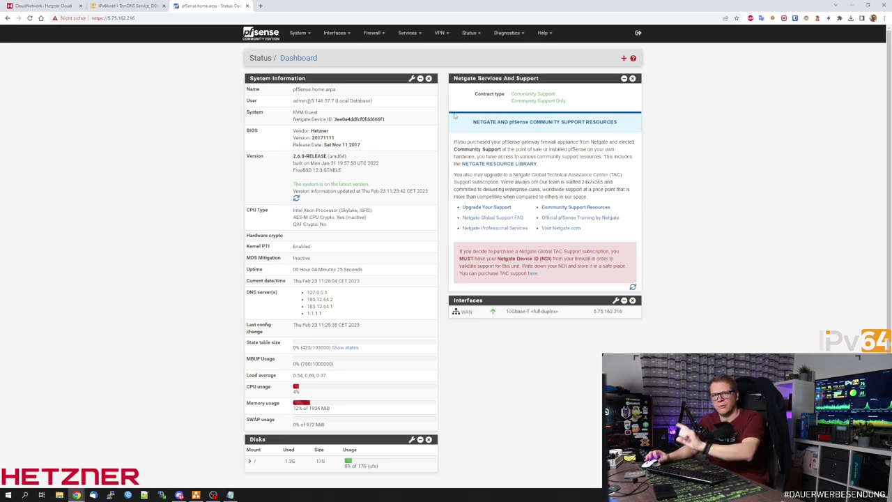
pyautogui.click(60, 10)
pyautogui.click(21, 61)
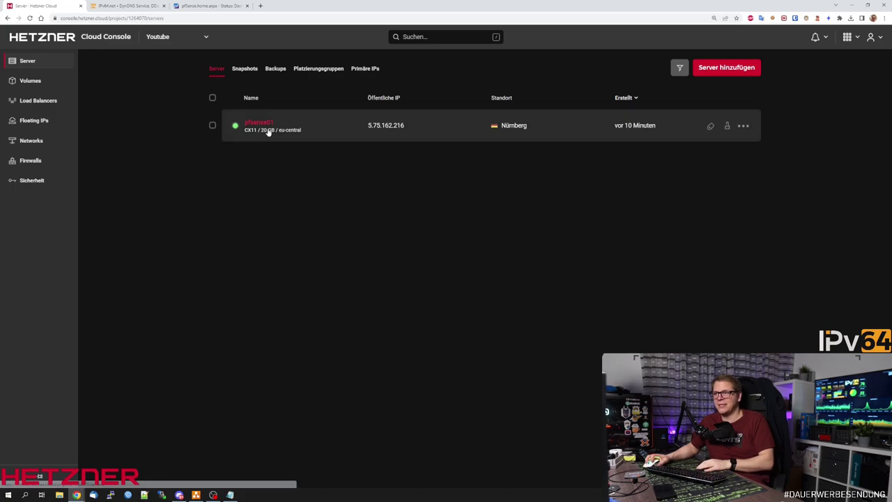
pyautogui.click(265, 128)
pyautogui.click(197, 7)
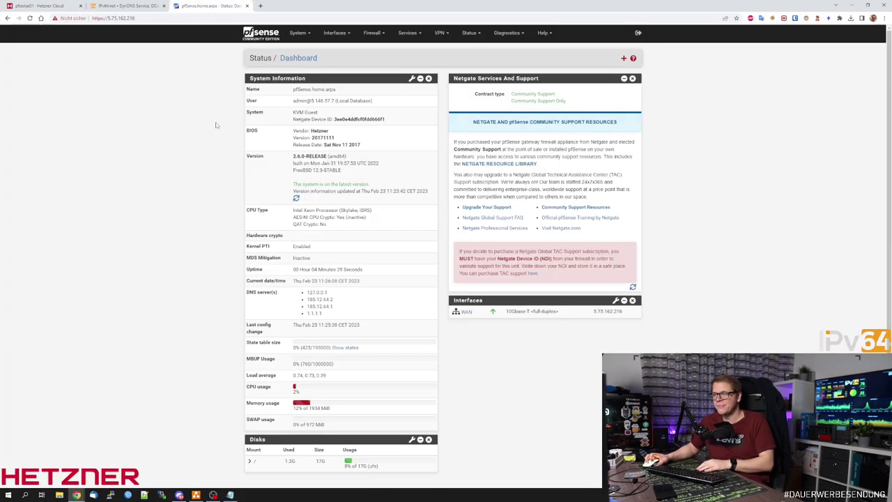
# Open the WAN firewall rules and highlight the Anti-Lockout Rule row.
pyautogui.click(373, 33)
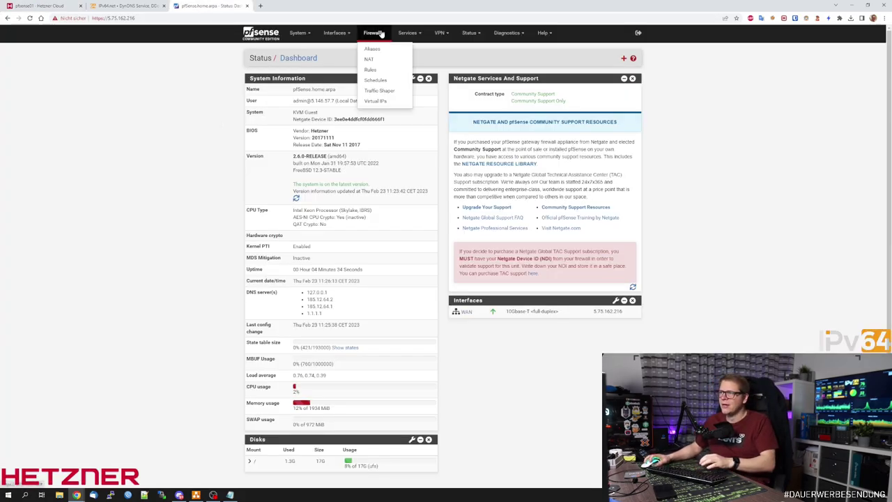
pyautogui.click(380, 71)
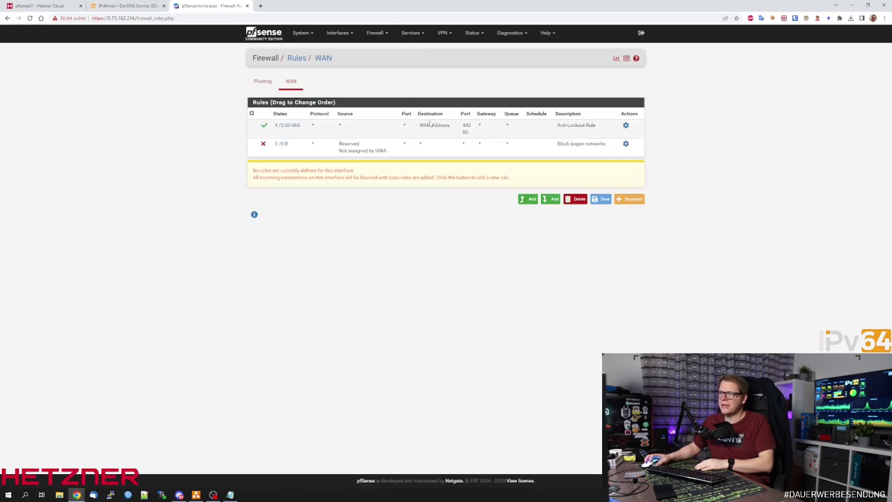
pyautogui.moveTo(272, 126); pyautogui.dragTo(612, 132)
pyautogui.click(672, 128)
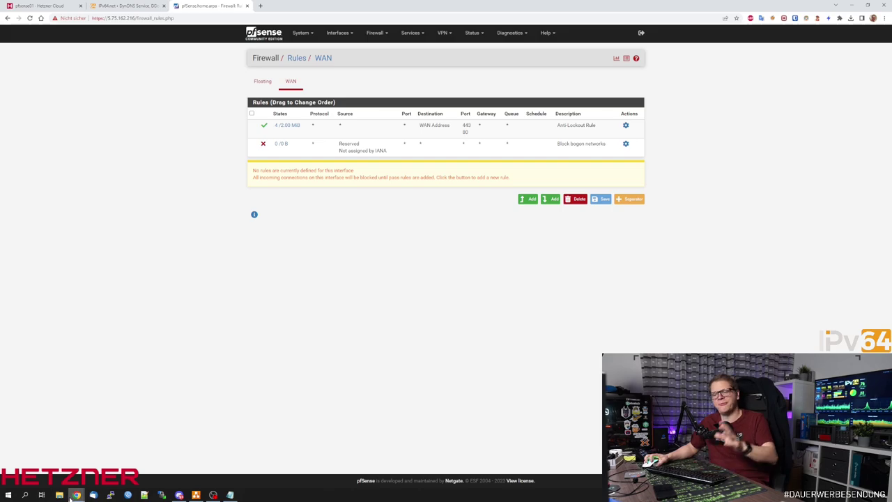
# In pfsense01's console, drop to the root shell with option 8 and enter pfctl -d.
pyautogui.moveTo(77, 495)
pyautogui.click(54, 449)
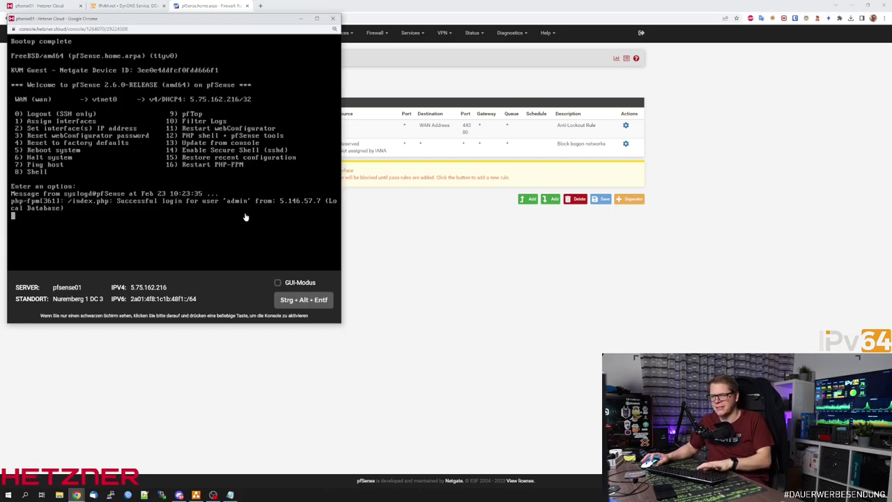
pyautogui.press('Return')
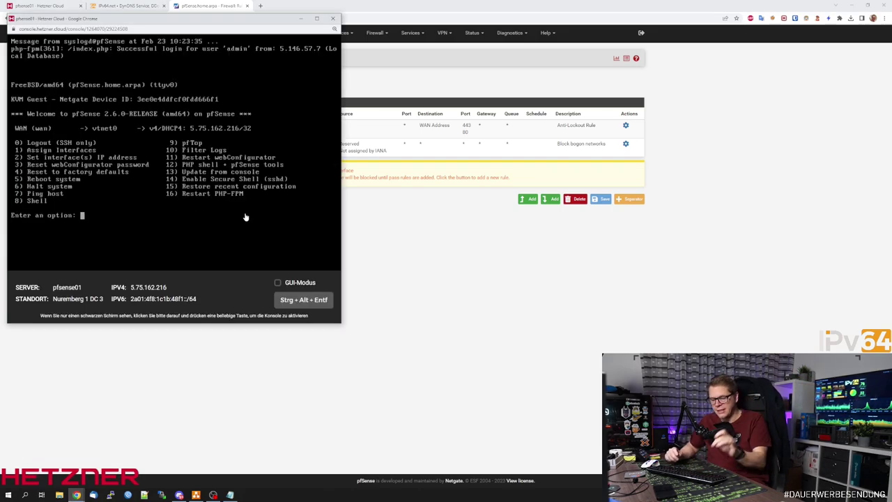
pyautogui.write('8')
pyautogui.press('Return')
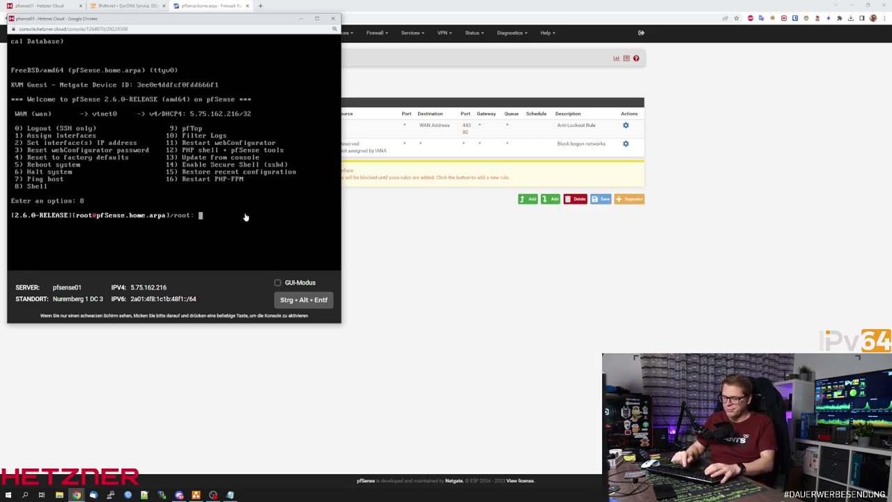
pyautogui.write('pfctl -d')
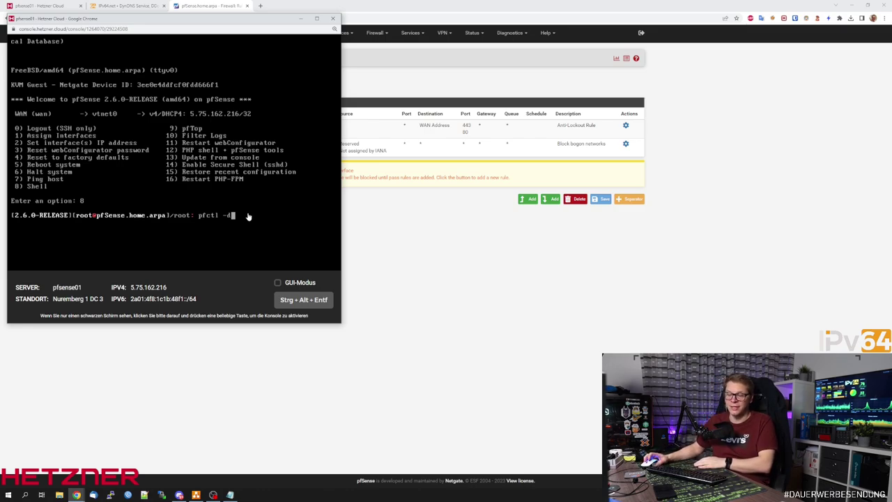
pyautogui.click(421, 237)
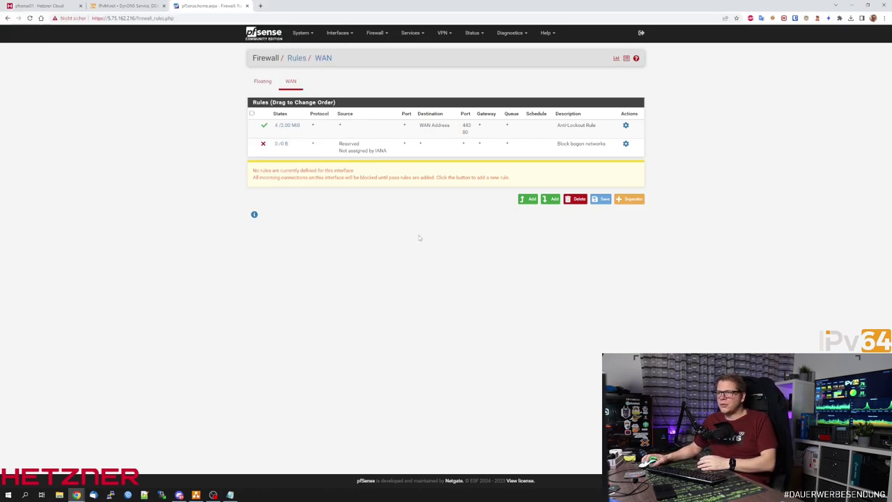
# Attach pfsense01 to CloudNetwork (10.100.0.0/16), giving it private IP 10.100.0.2.
pyautogui.click(51, 5)
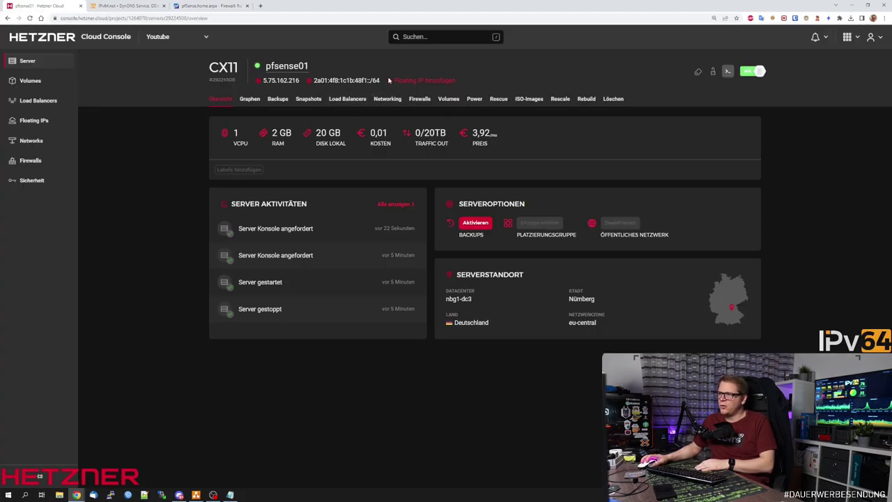
pyautogui.click(384, 102)
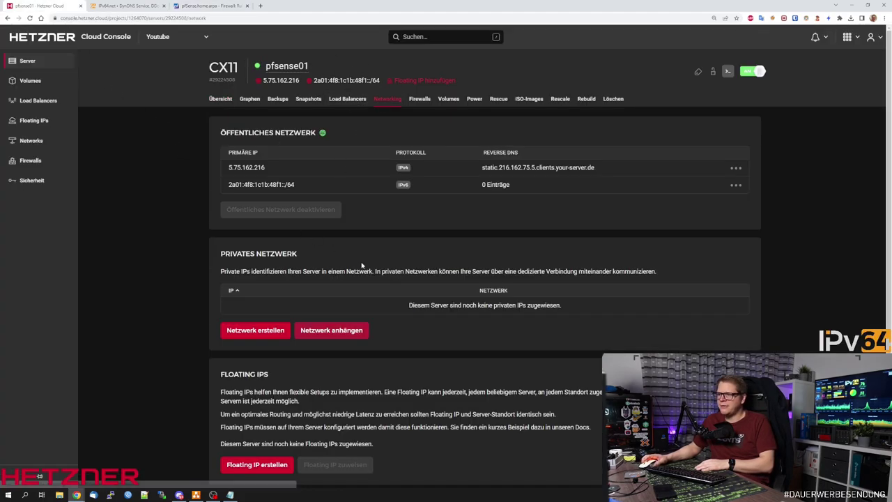
pyautogui.scroll(-2, 248, 262)
pyautogui.click(332, 261)
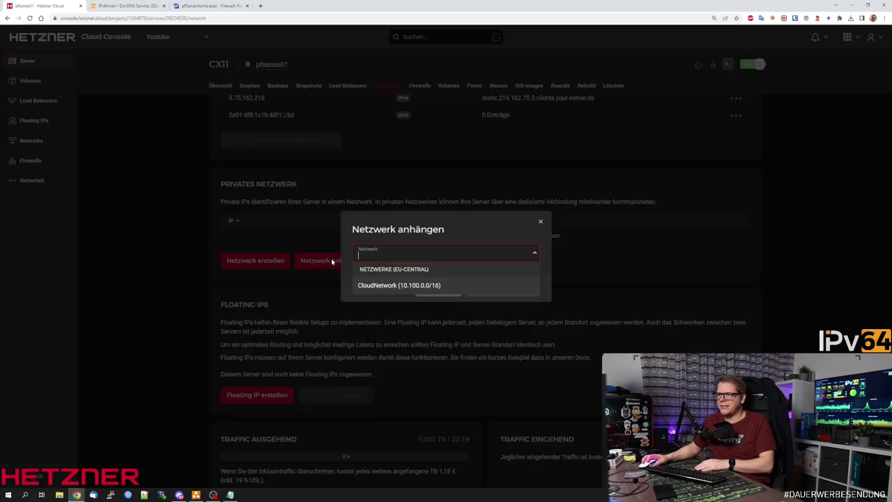
pyautogui.click(376, 285)
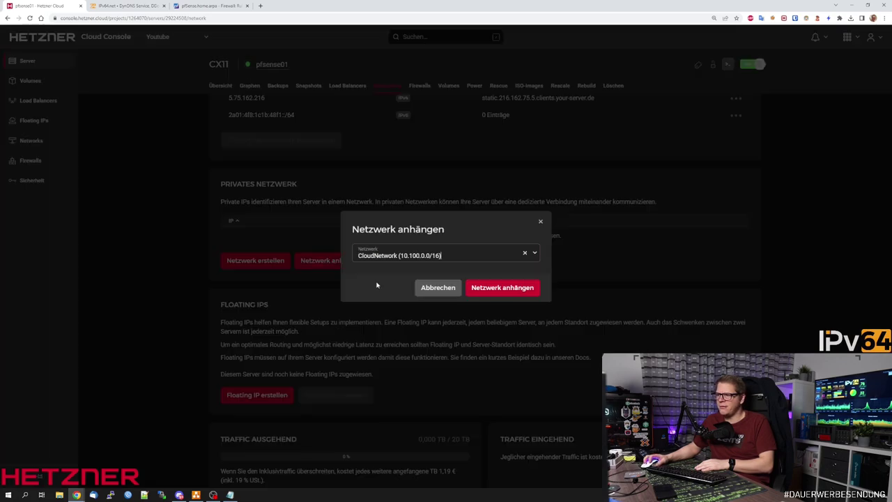
pyautogui.click(516, 287)
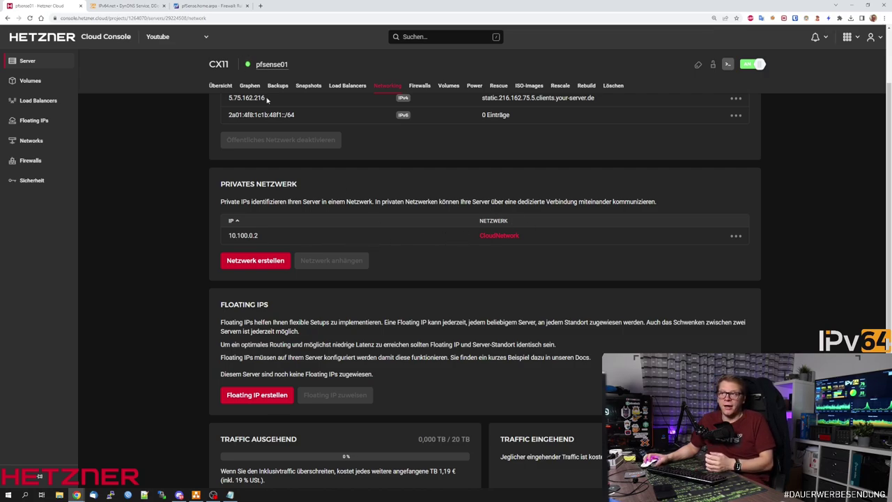
pyautogui.click(199, 6)
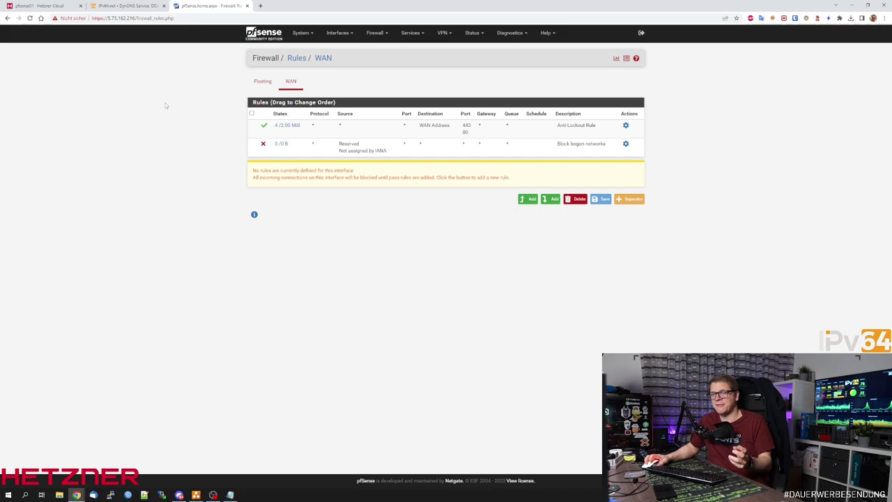
# Add the vtnet1 port as a new interface in Interfaces > Assignments.
pyautogui.click(77, 459)
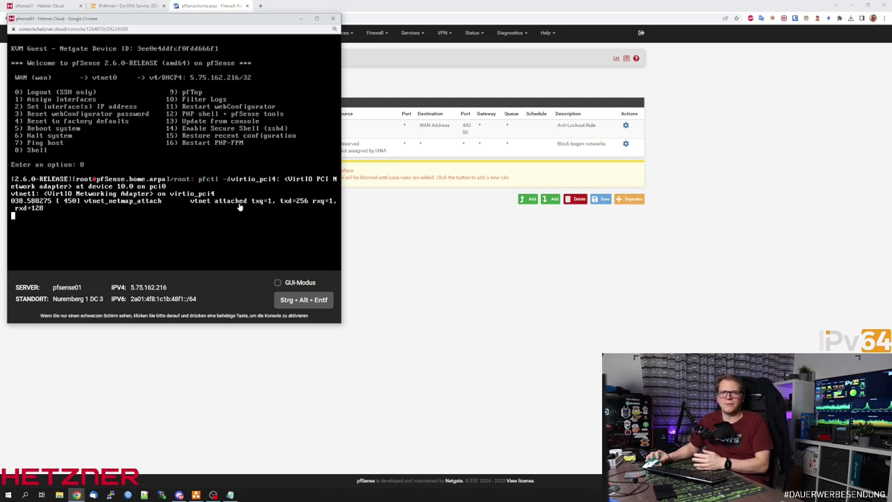
pyautogui.click(442, 253)
pyautogui.click(340, 32)
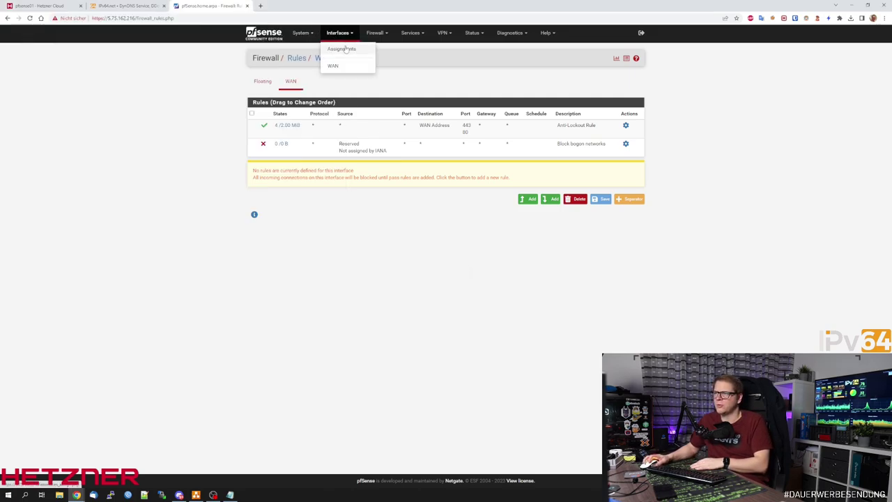
pyautogui.click(346, 48)
pyautogui.click(426, 132)
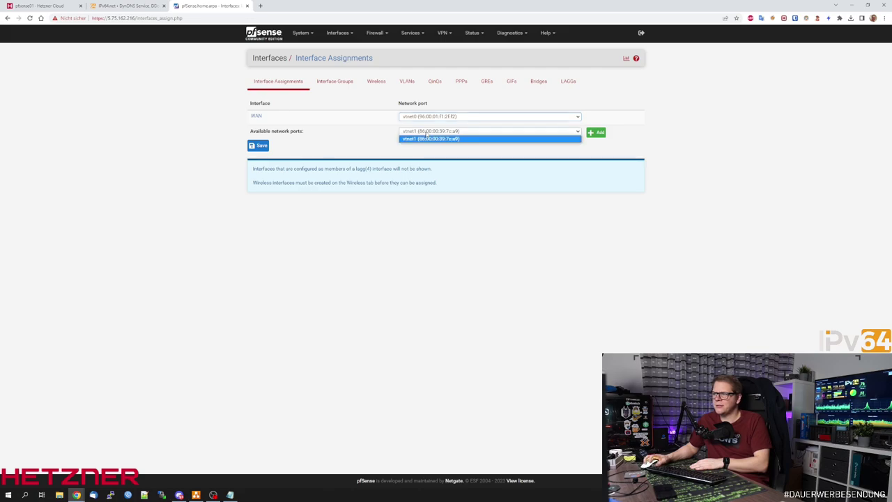
pyautogui.click(420, 139)
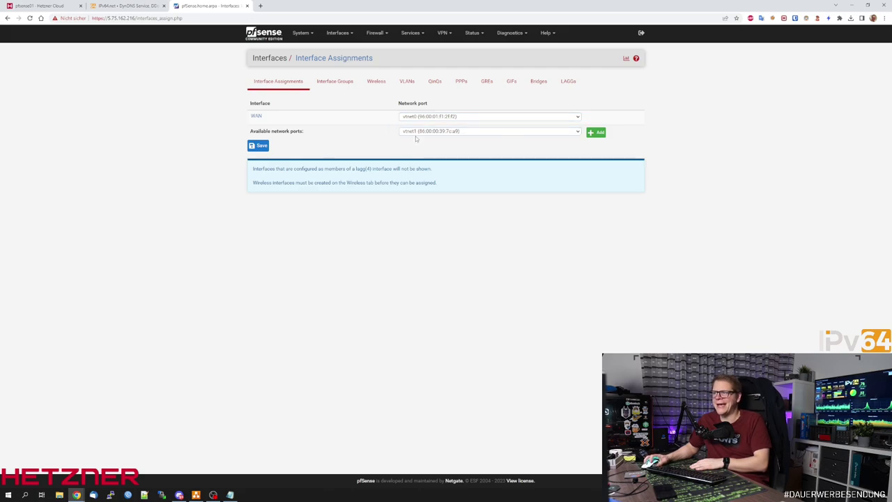
pyautogui.click(596, 133)
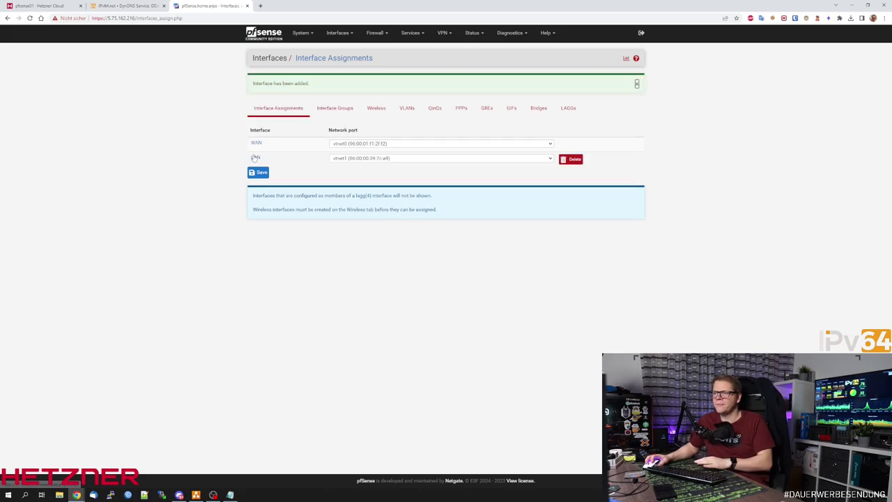
# Set the LAN interface's IPv4 configuration type to DHCP, save, and apply the changes.
pyautogui.click(256, 157)
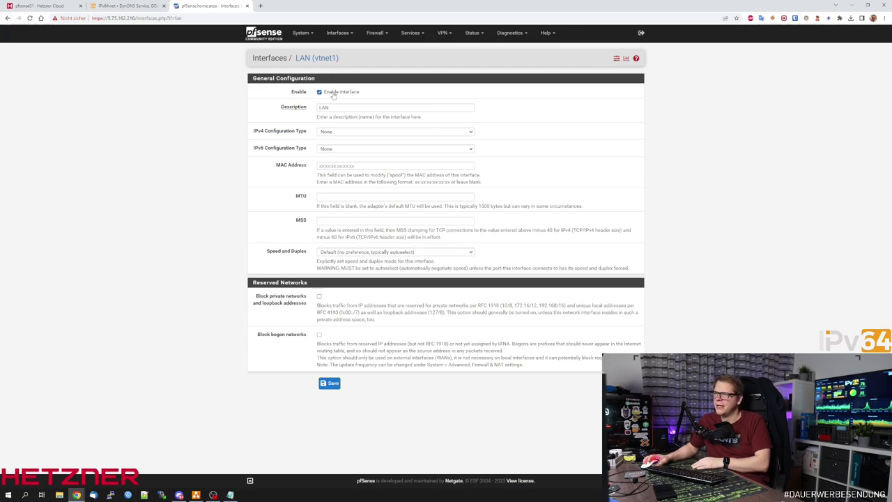
pyautogui.click(343, 131)
pyautogui.click(340, 149)
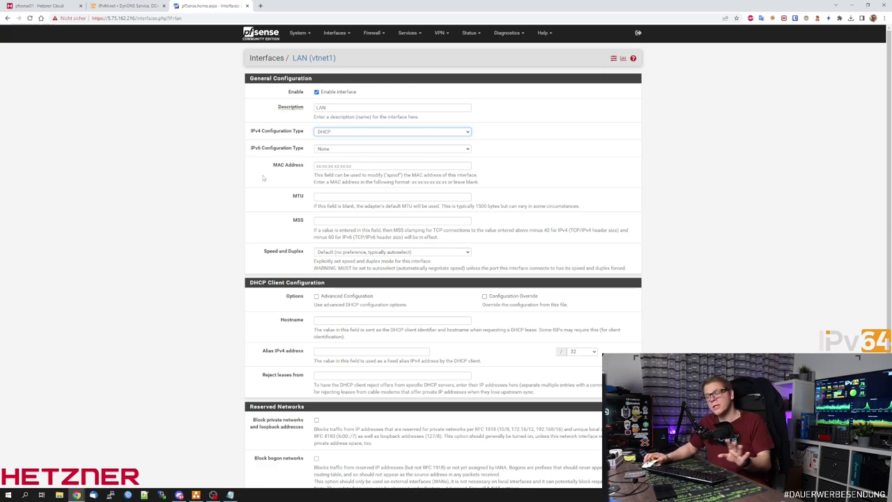
pyautogui.scroll(-2, 263, 178)
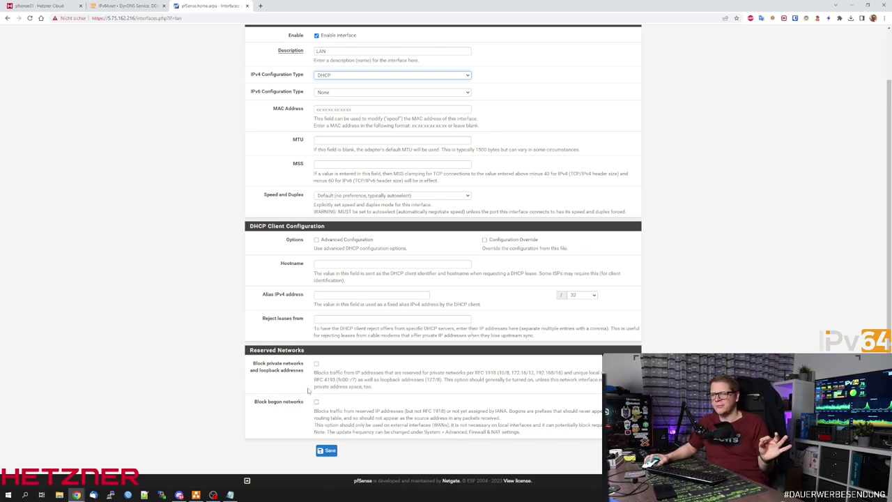
pyautogui.click(326, 451)
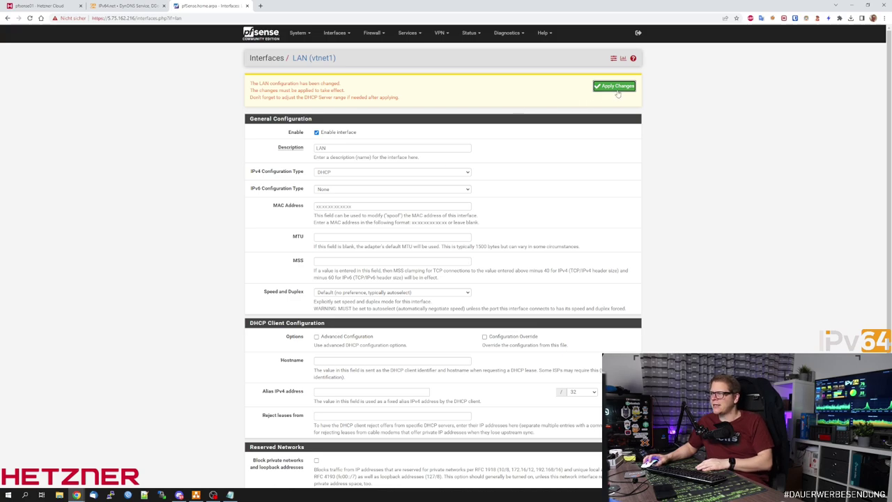
pyautogui.click(625, 89)
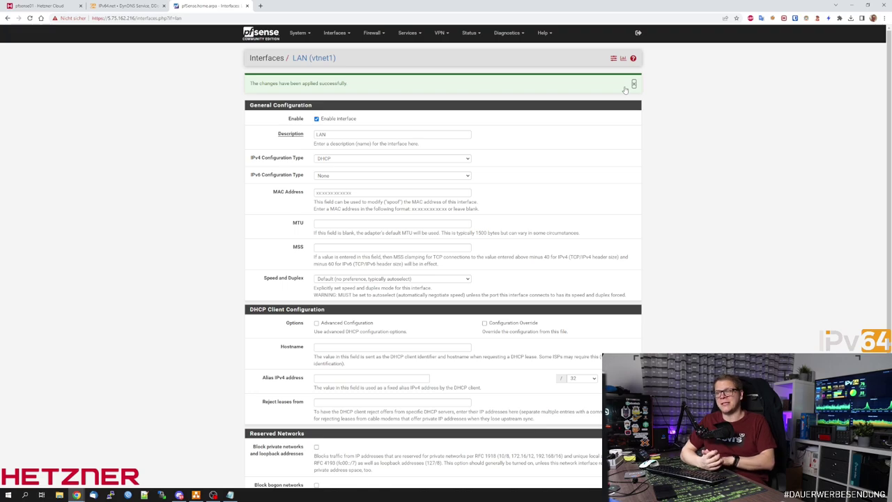
pyautogui.click(371, 33)
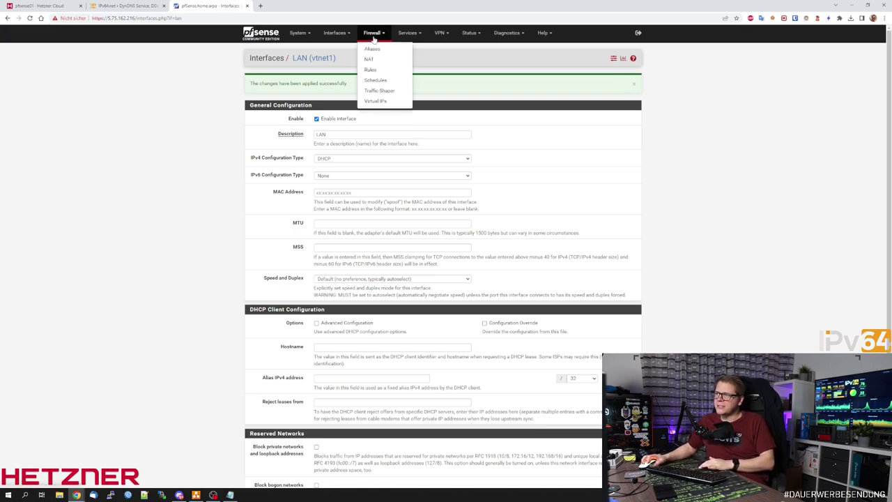